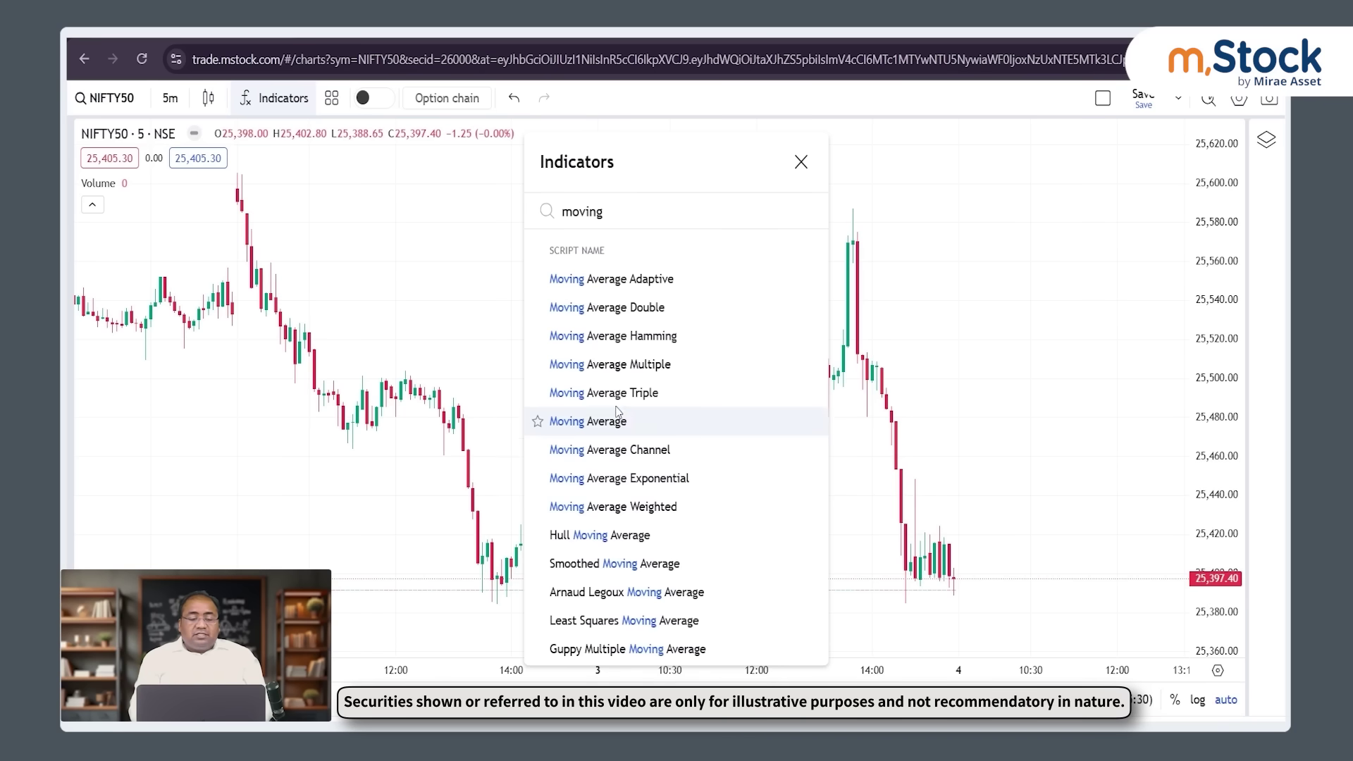
Add the Moving Average indicator and set its length and smoothing length both to 10.
left_click(675, 434)
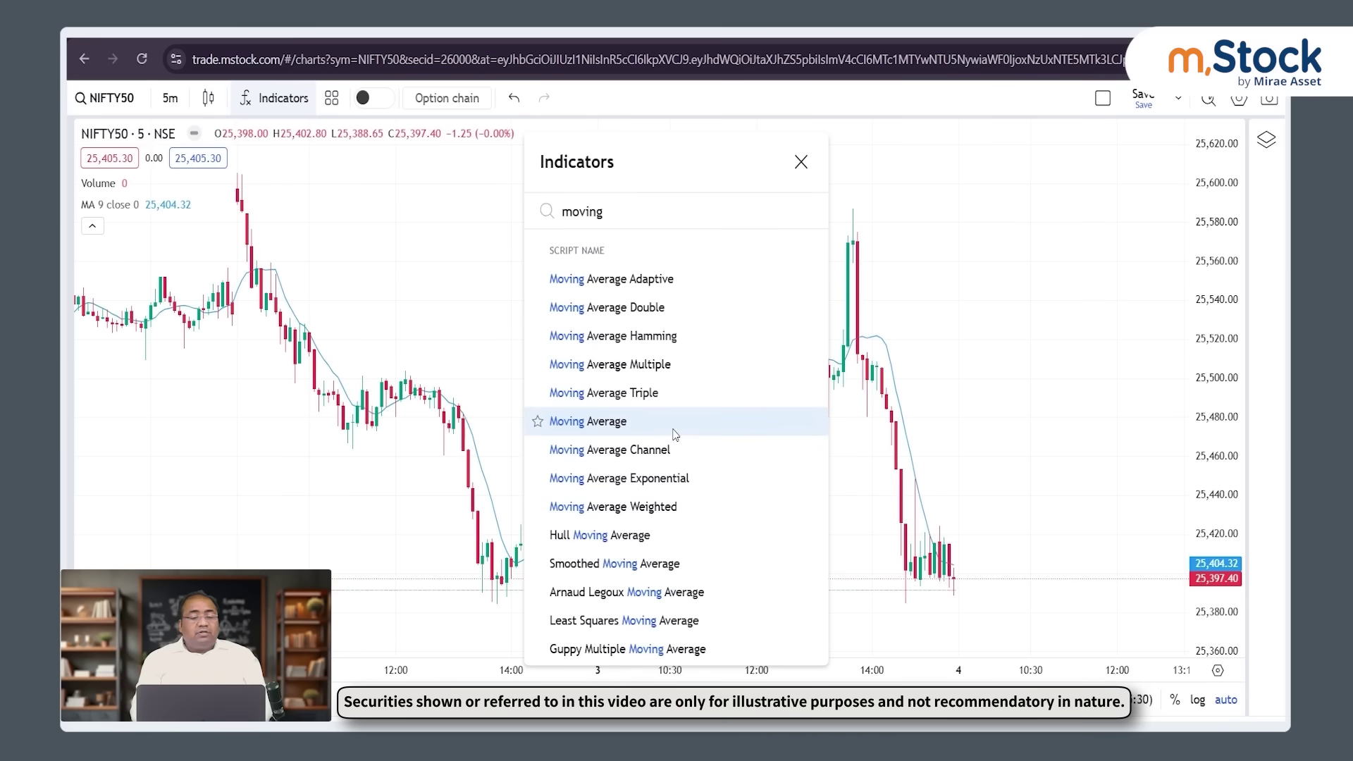
key("Escape")
mouse_move(98, 211)
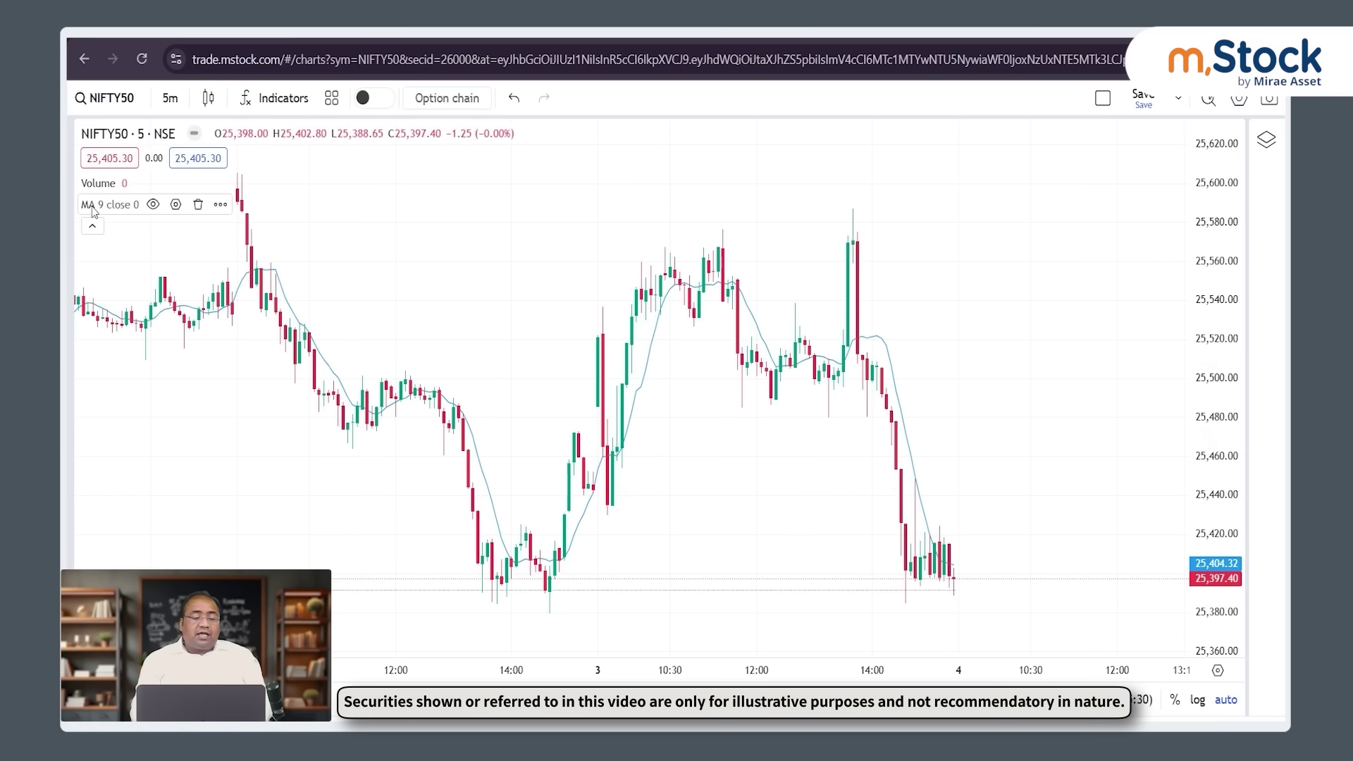
left_click(175, 204)
left_click(691, 365)
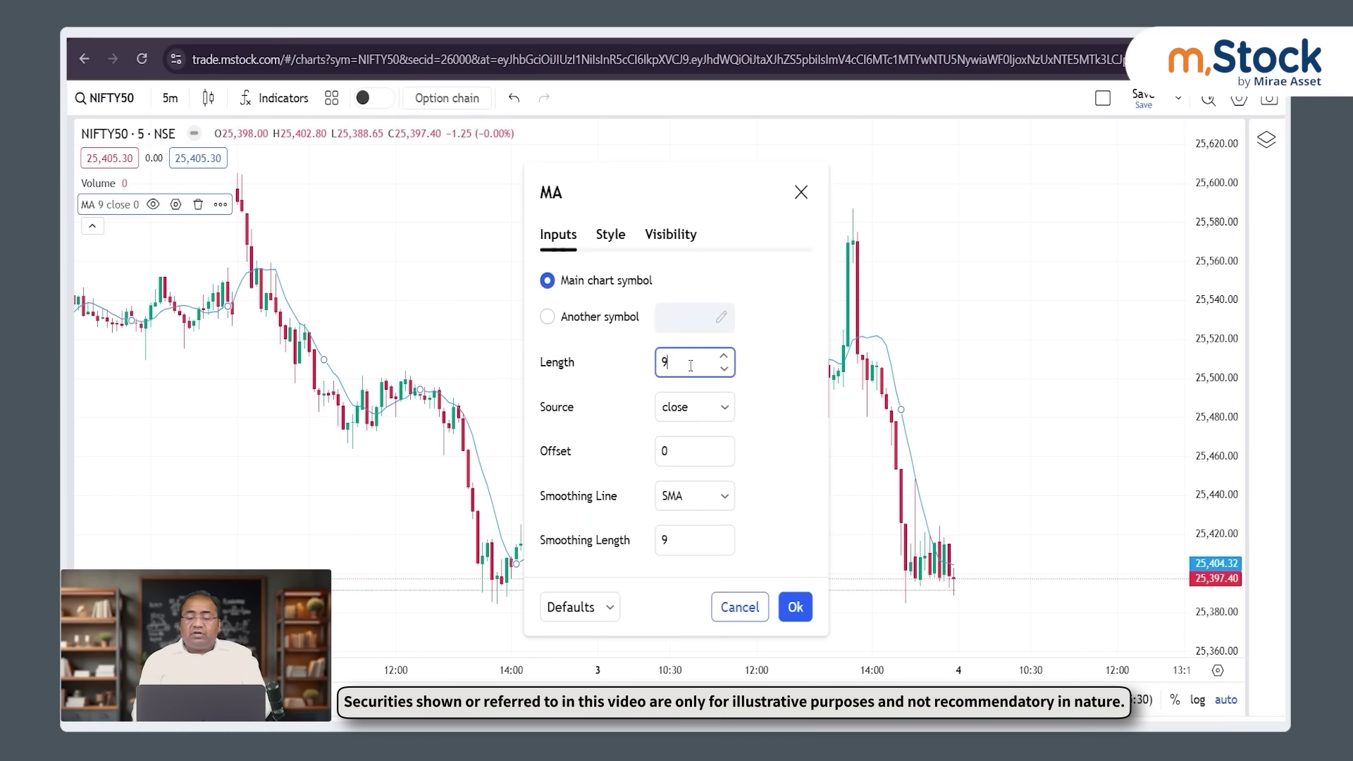
key("BackSpace")
type("10")
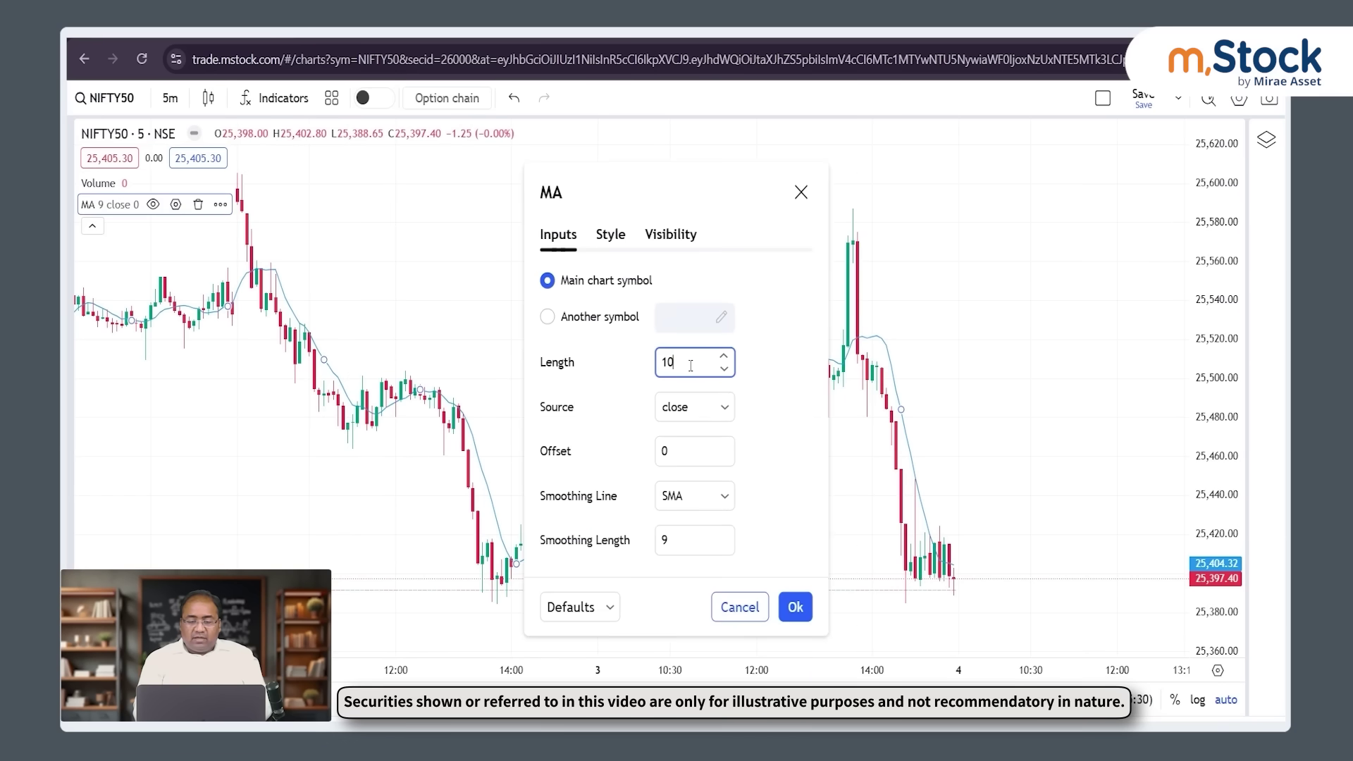
double_click(674, 535)
type("10")
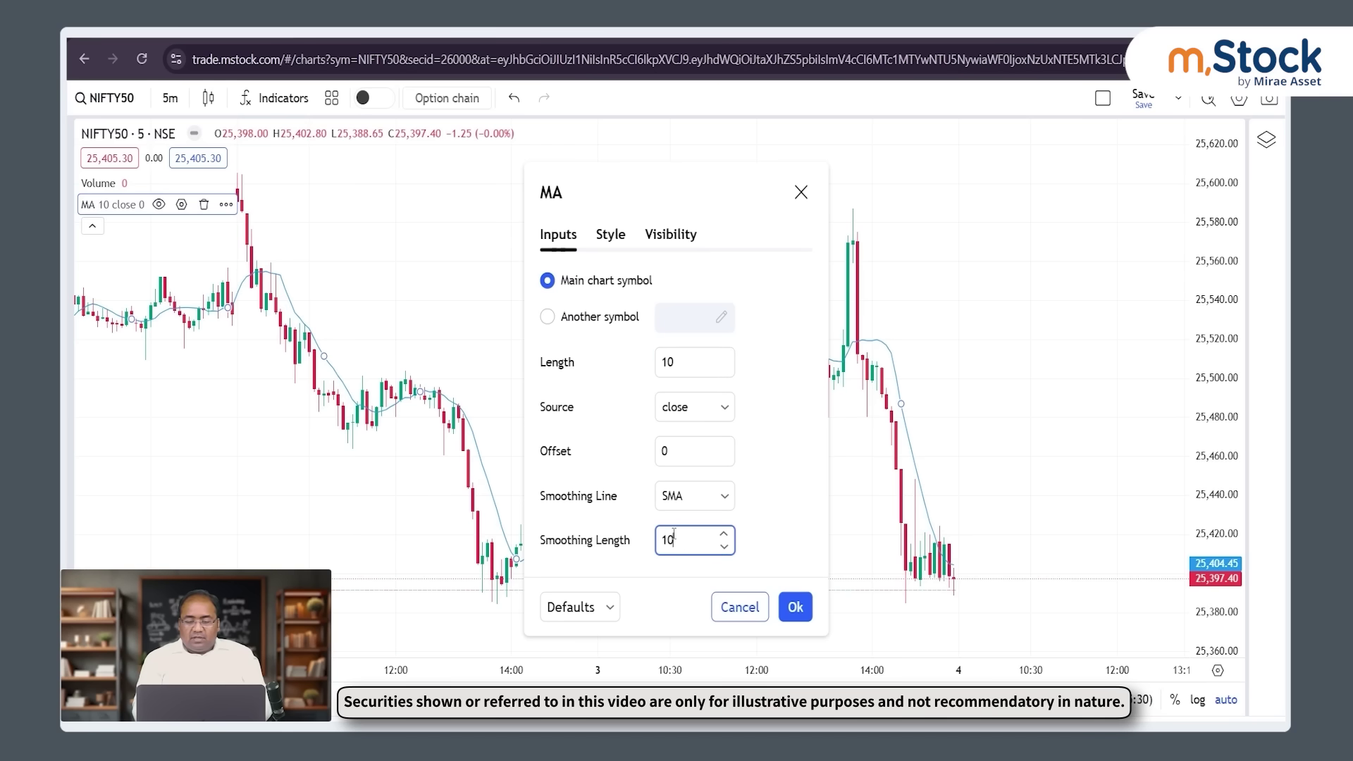
left_click(791, 598)
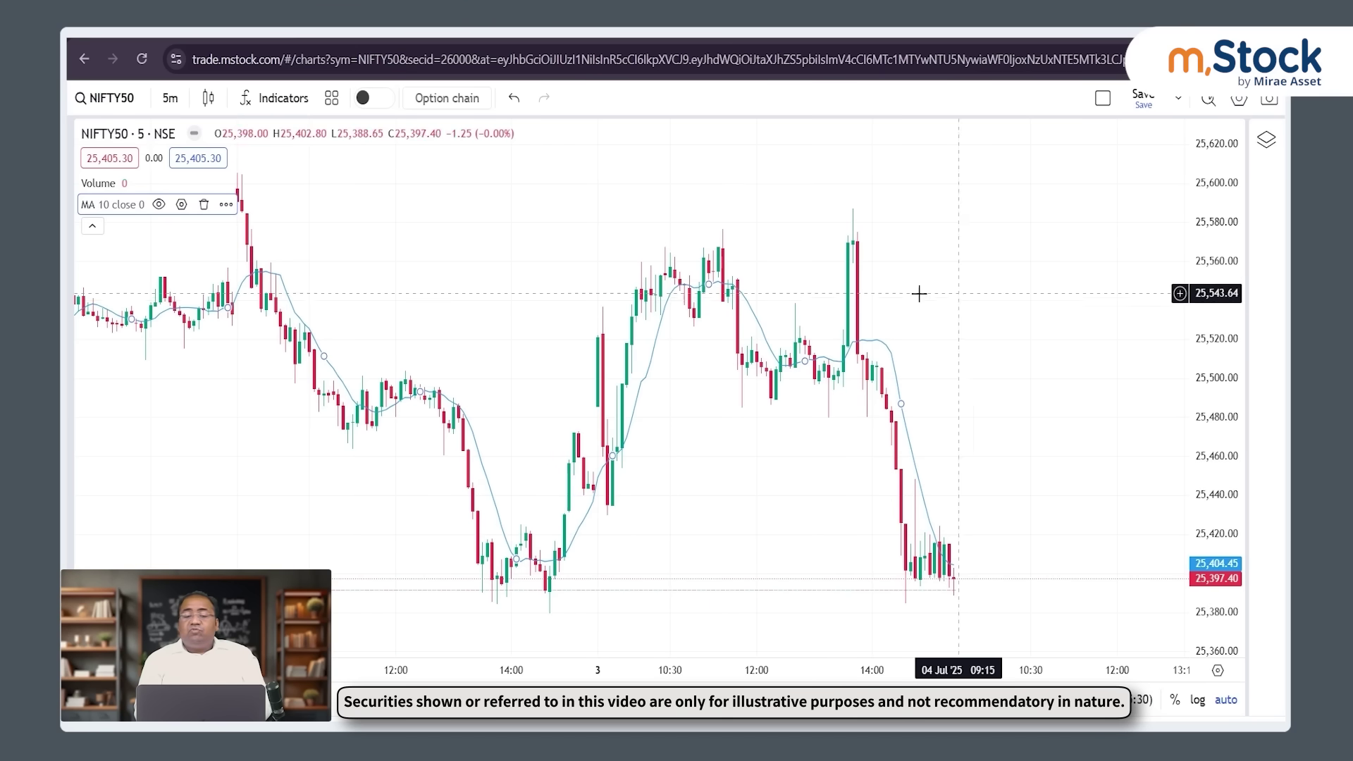
Scroll up three notches over the NIFTY50 chart.
scroll(1063, 561, "up", 3)
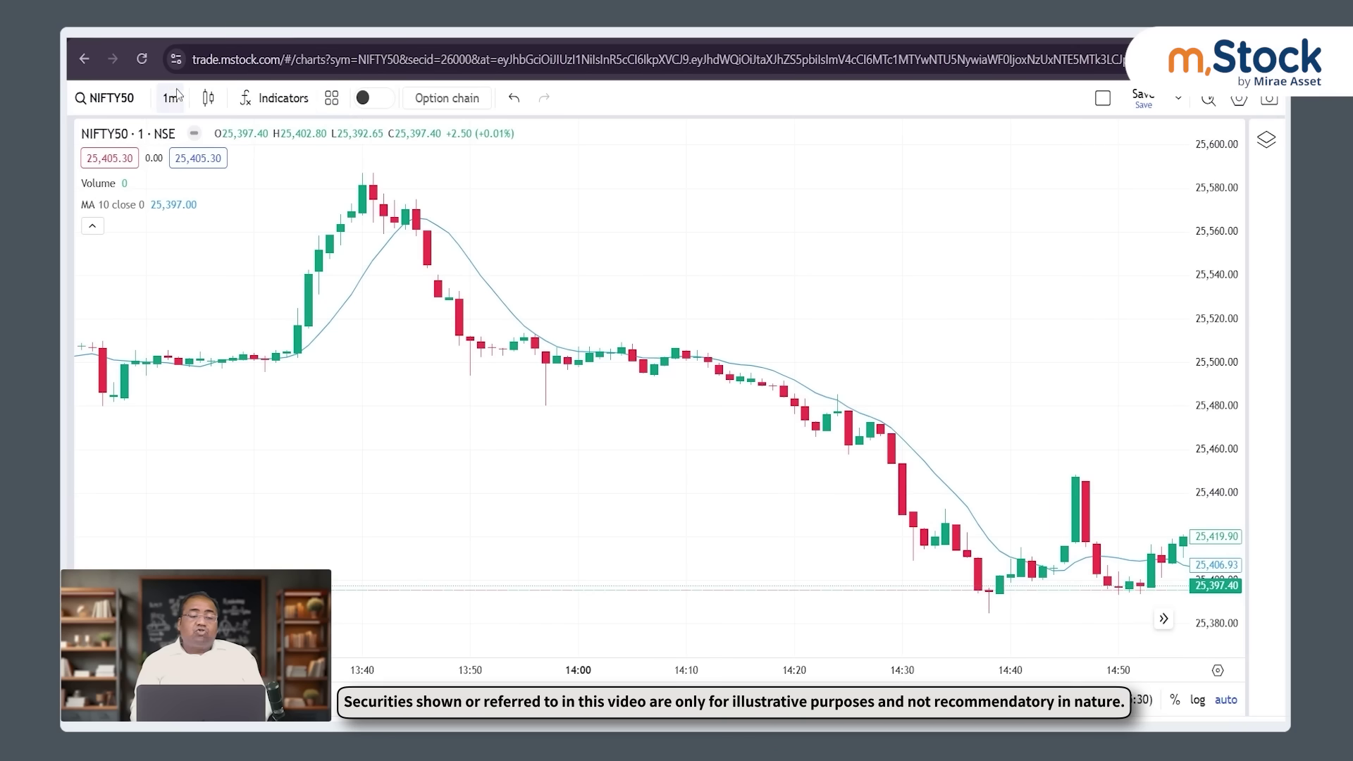
Switch the chart to daily candles by entering 1D as the interval.
left_click(170, 98)
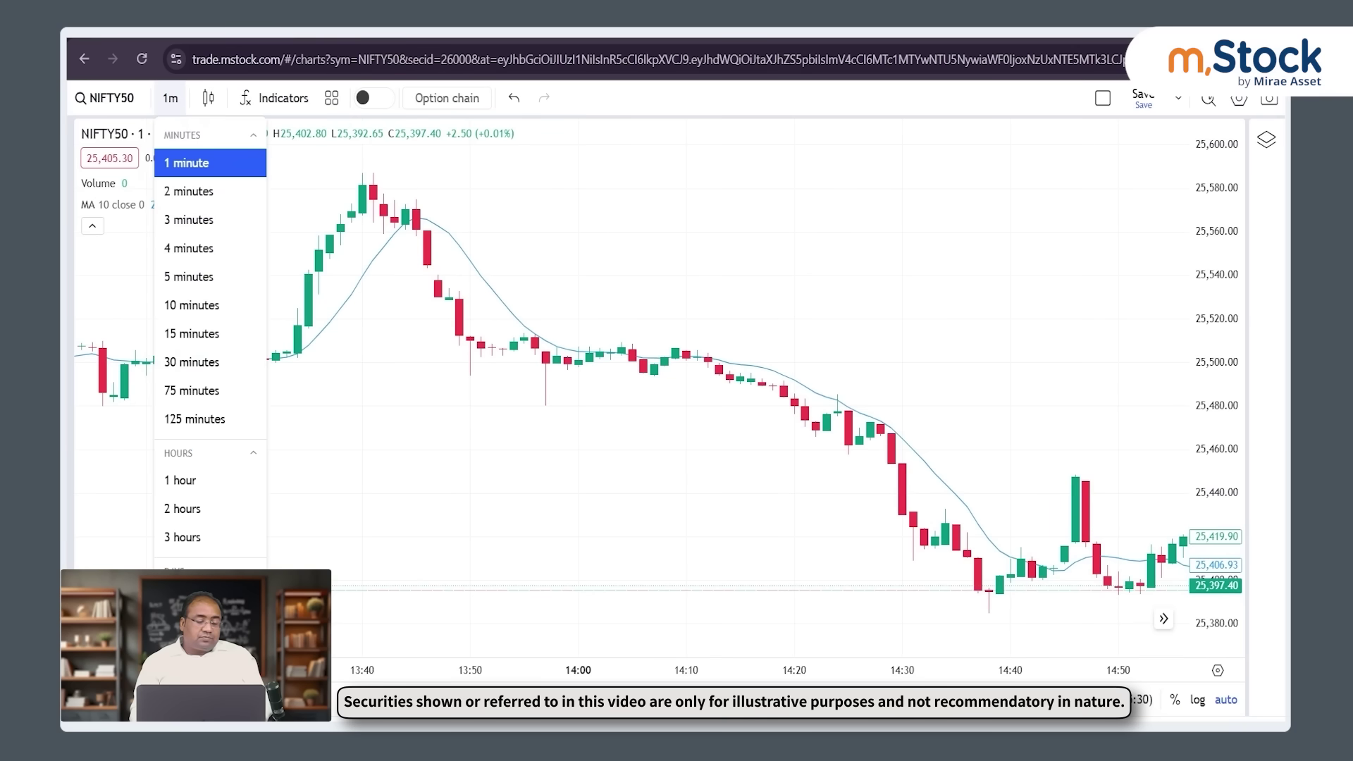
type("1D")
key("Return")
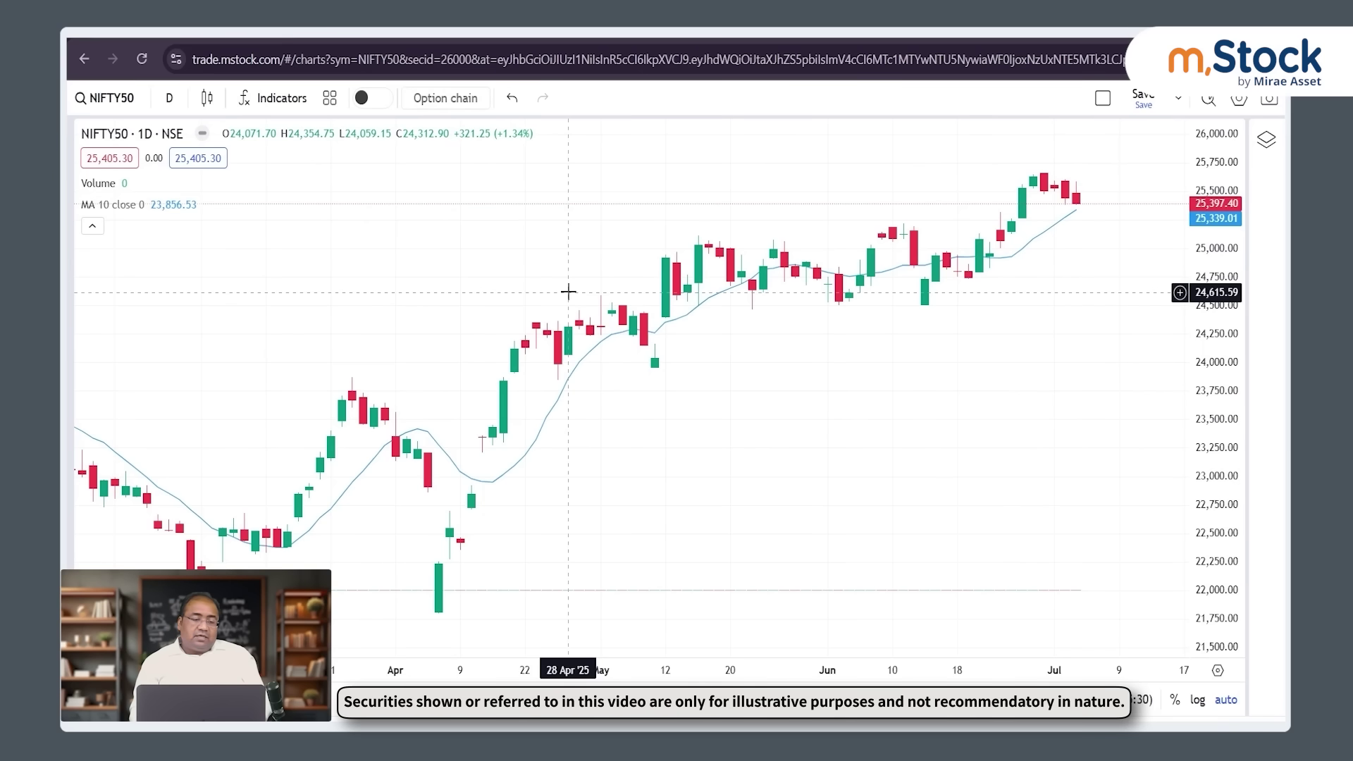
Change the interval to 1 minute, then back to 5 minutes.
left_click(169, 105)
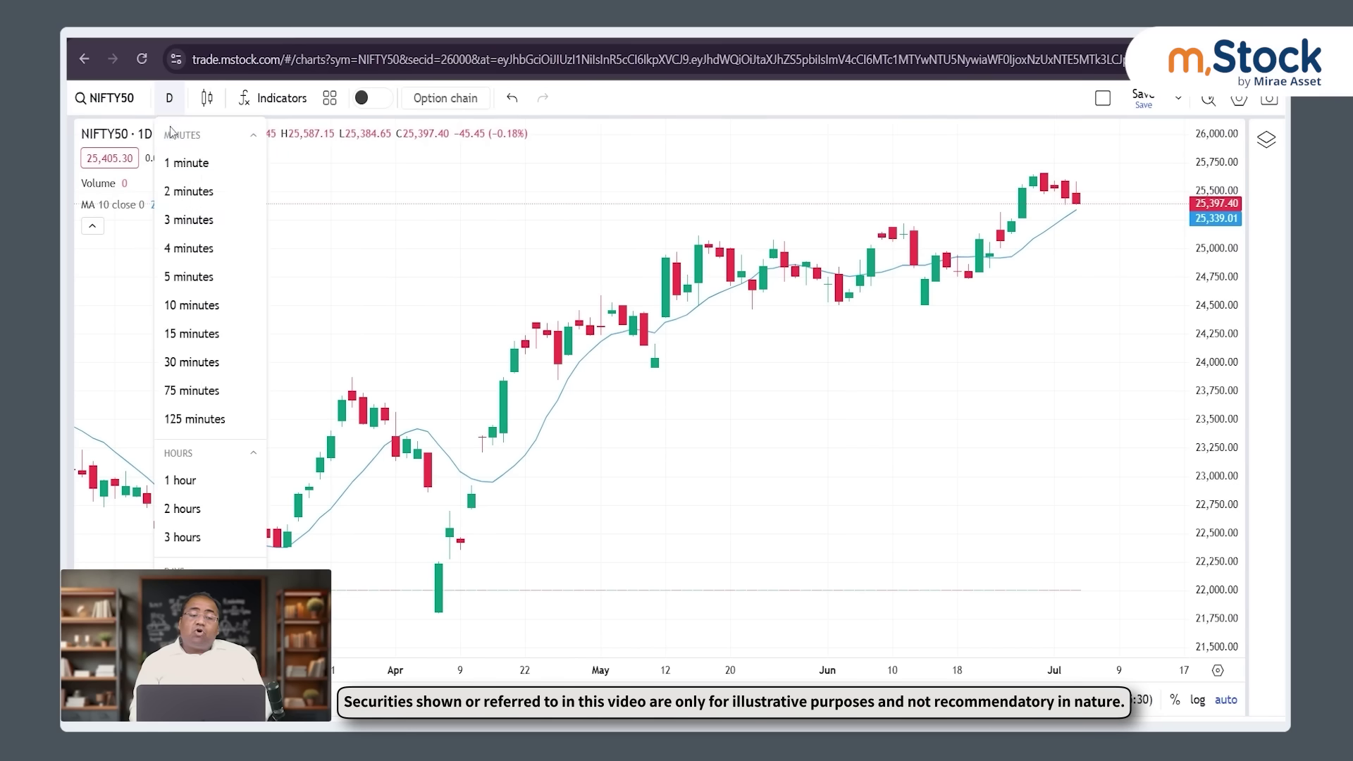
left_click(200, 165)
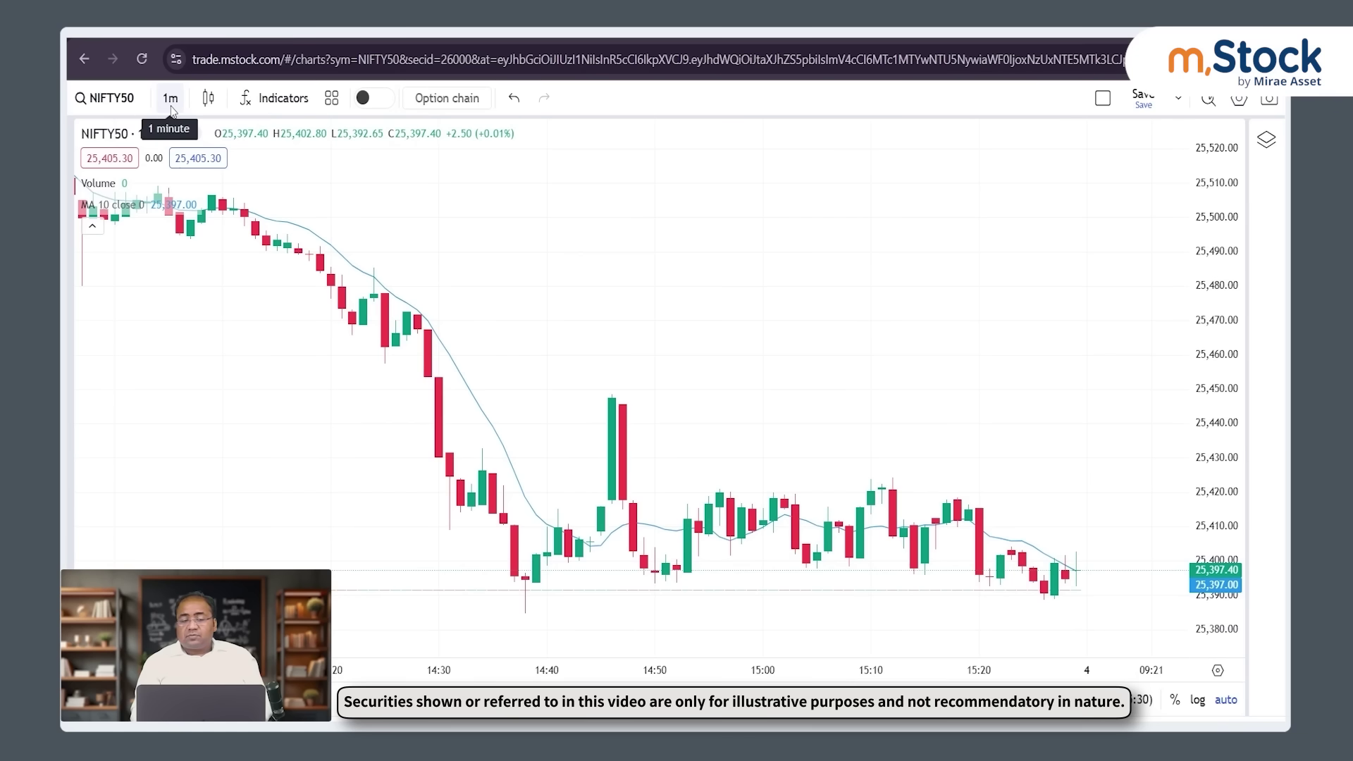
left_click(171, 106)
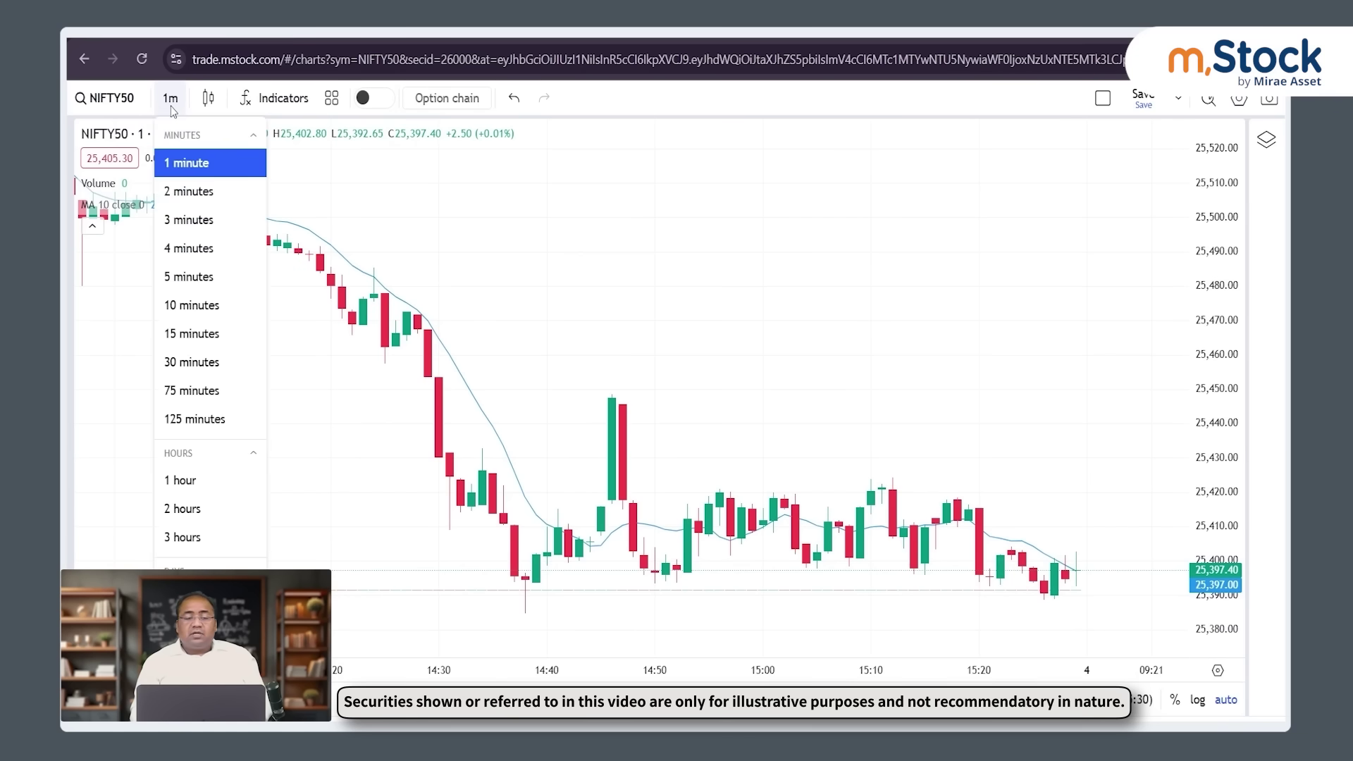
left_click(177, 278)
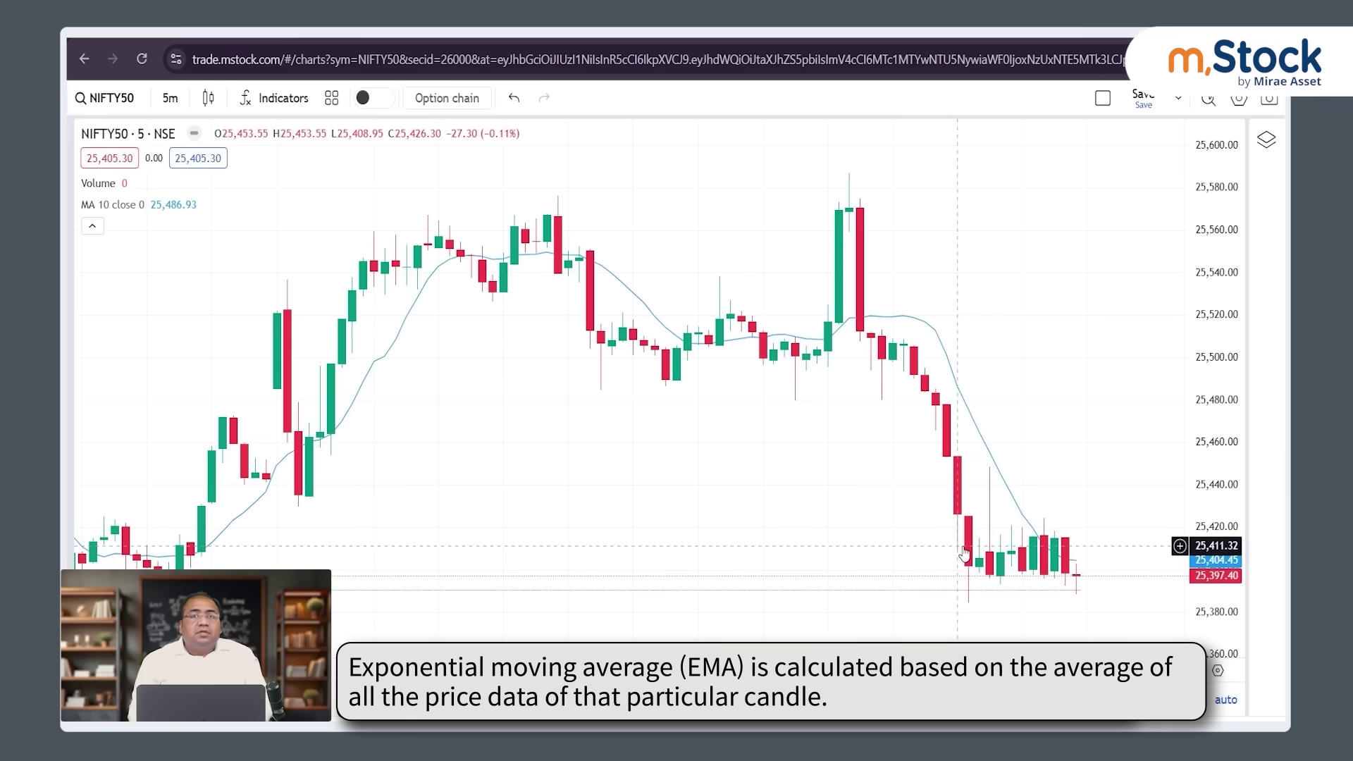
Search 'moving' and add the Moving Average Exponential indicator.
left_click(278, 99)
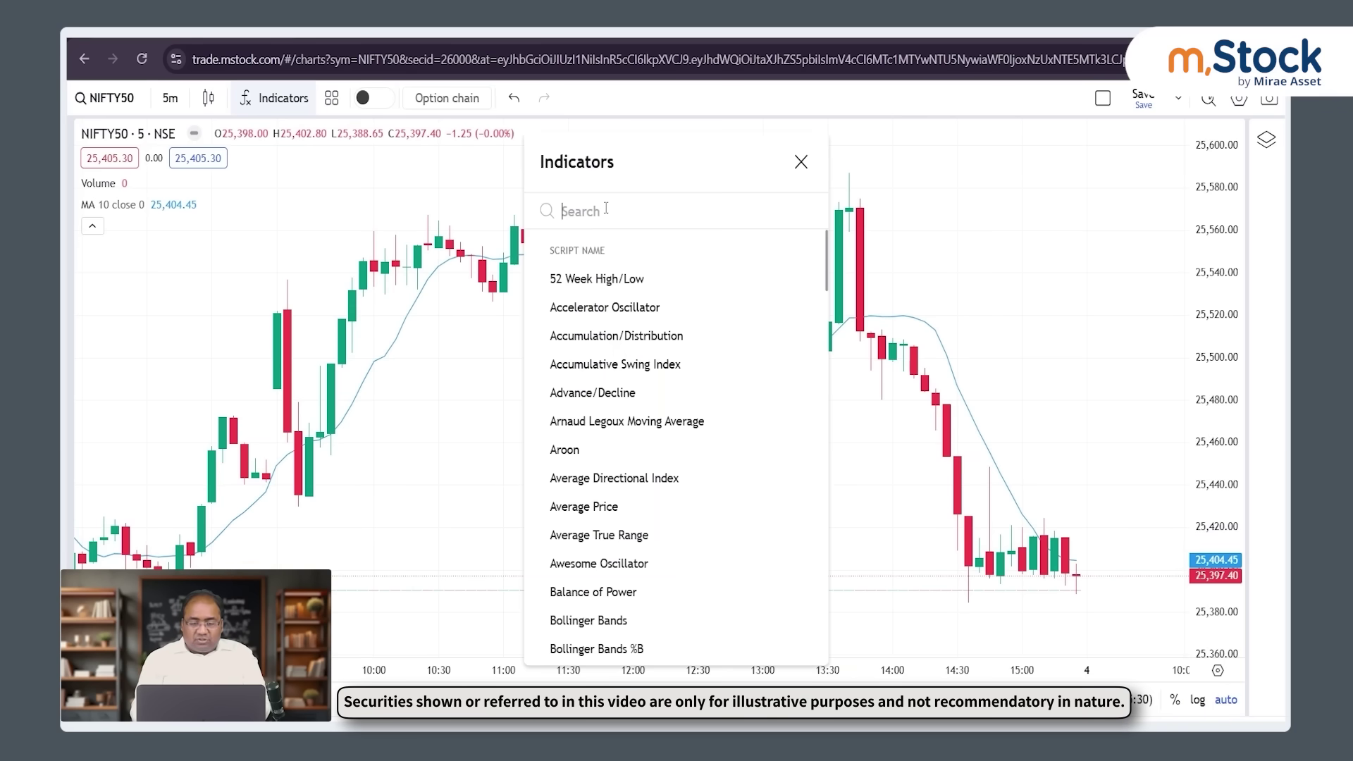
type("moving")
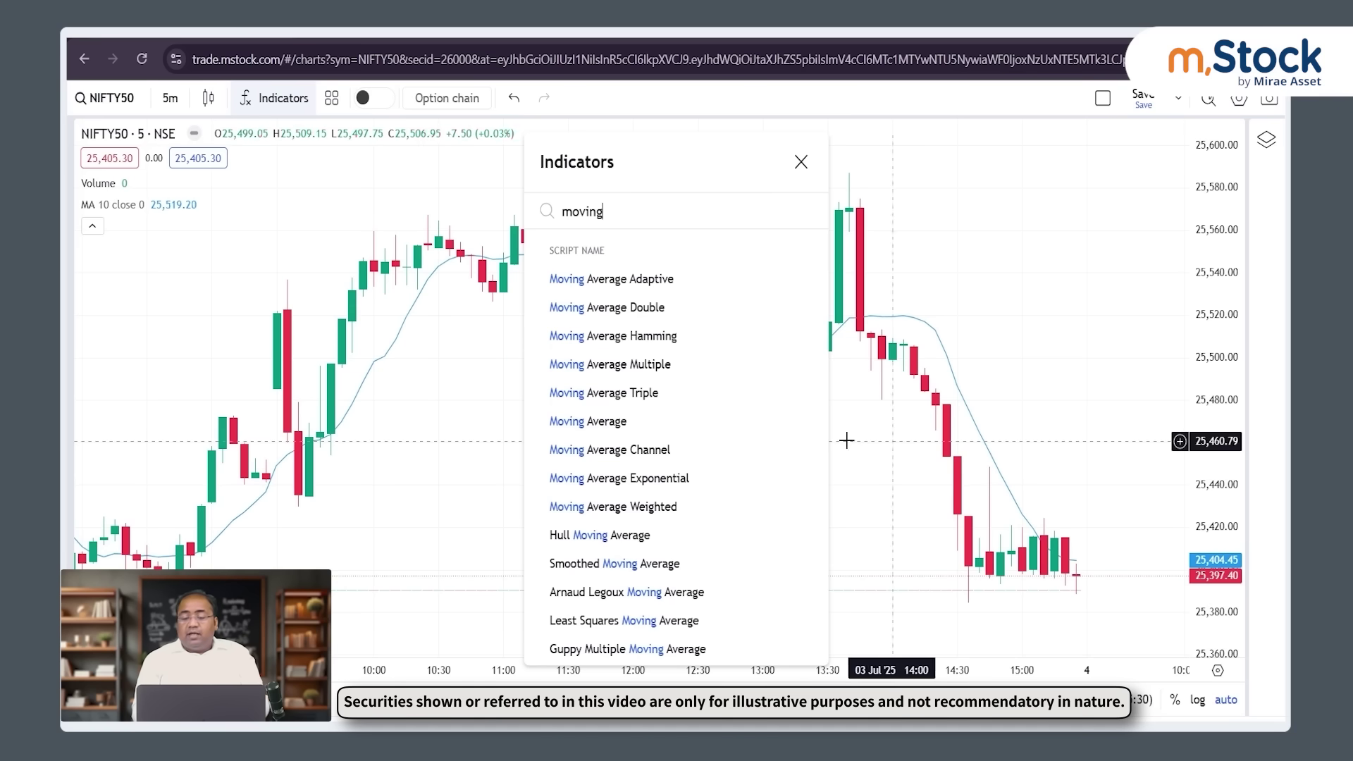
left_click(682, 479)
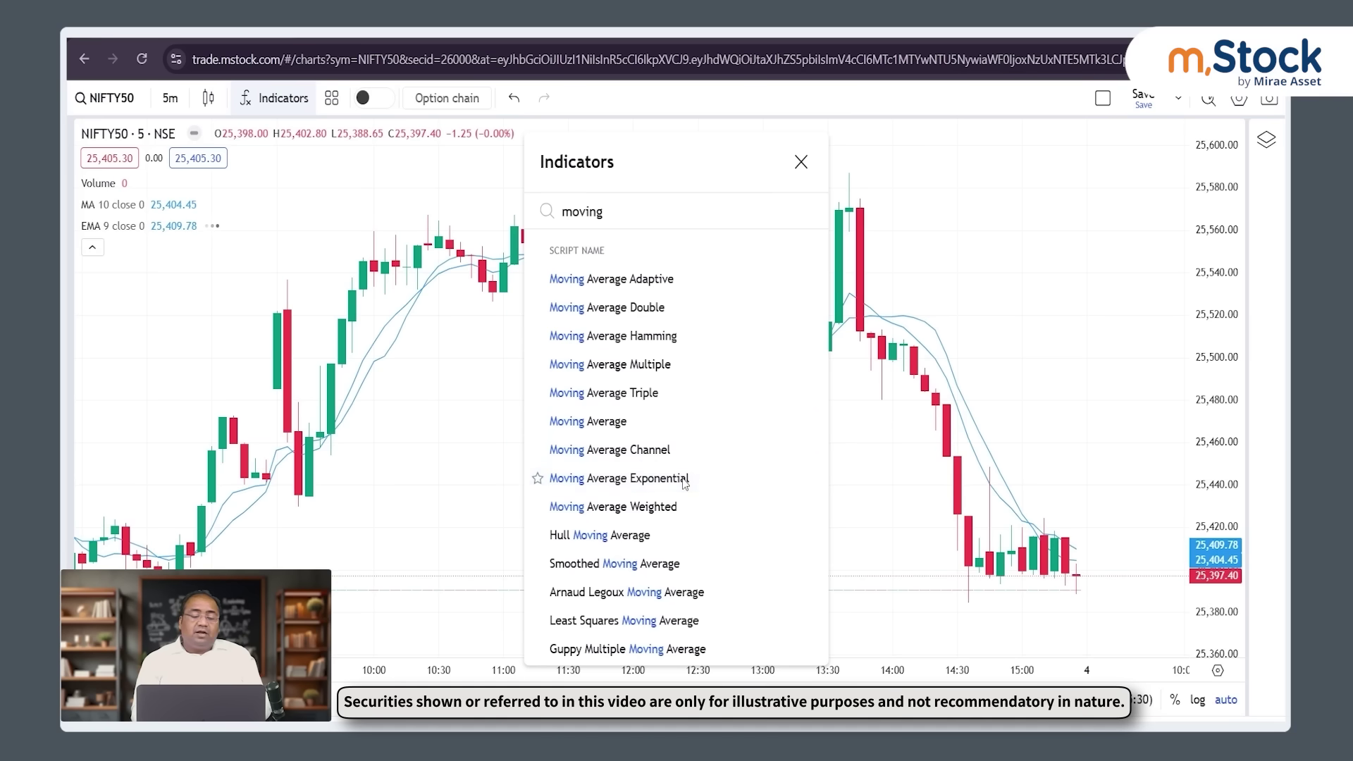
left_click(802, 162)
Set the EMA's length and smoothing length both to 10.
mouse_move(149, 227)
left_click(181, 227)
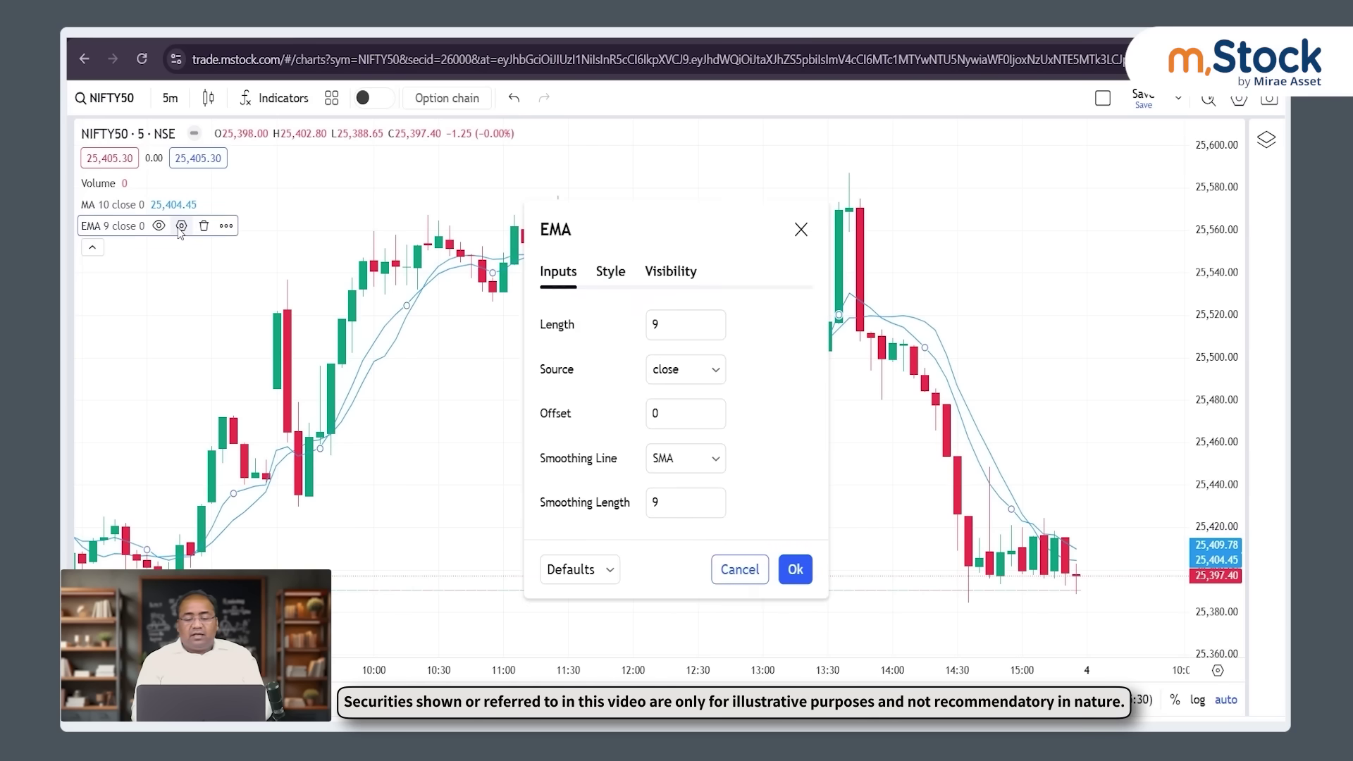
left_click(674, 332)
double_click(674, 332)
type("10")
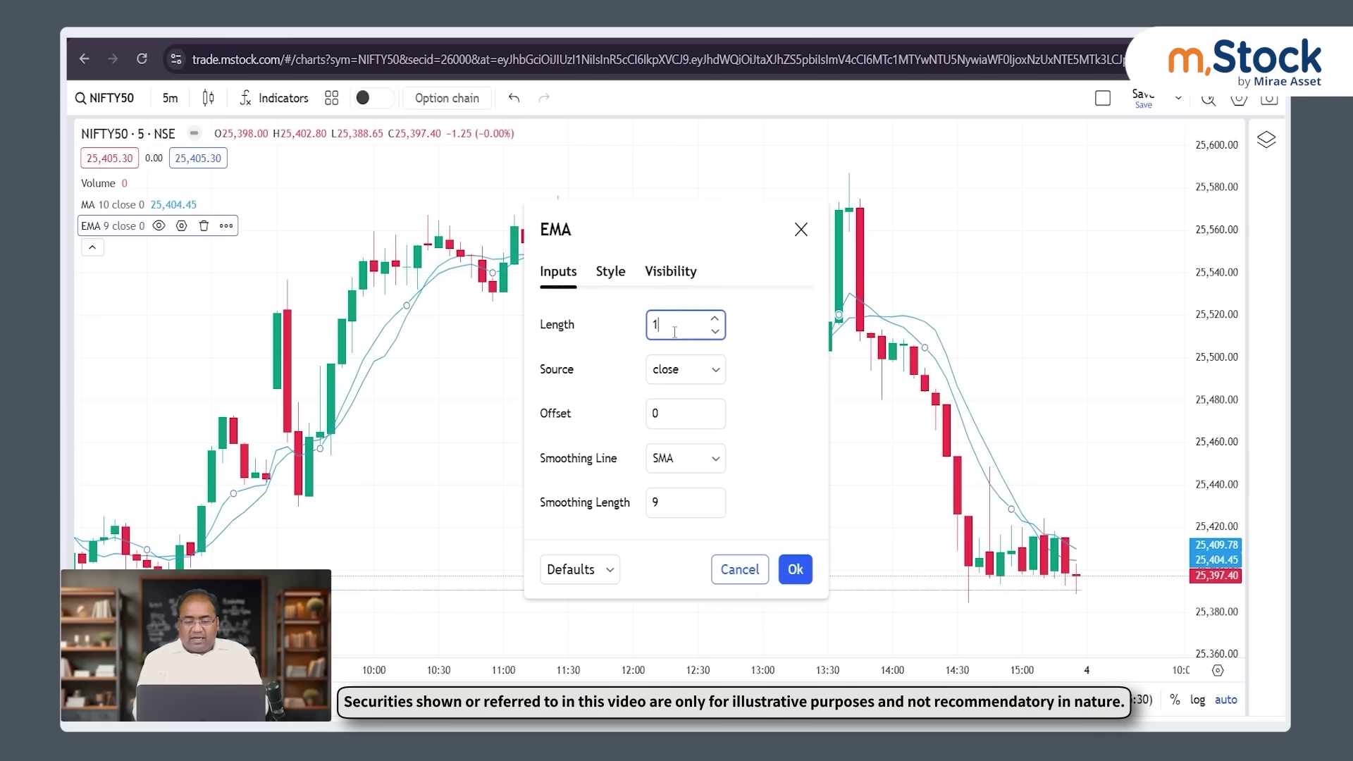
double_click(674, 502)
type("10")
Style the EMA line dark orange at maximum thickness and apply the settings.
left_click(610, 272)
left_click(675, 324)
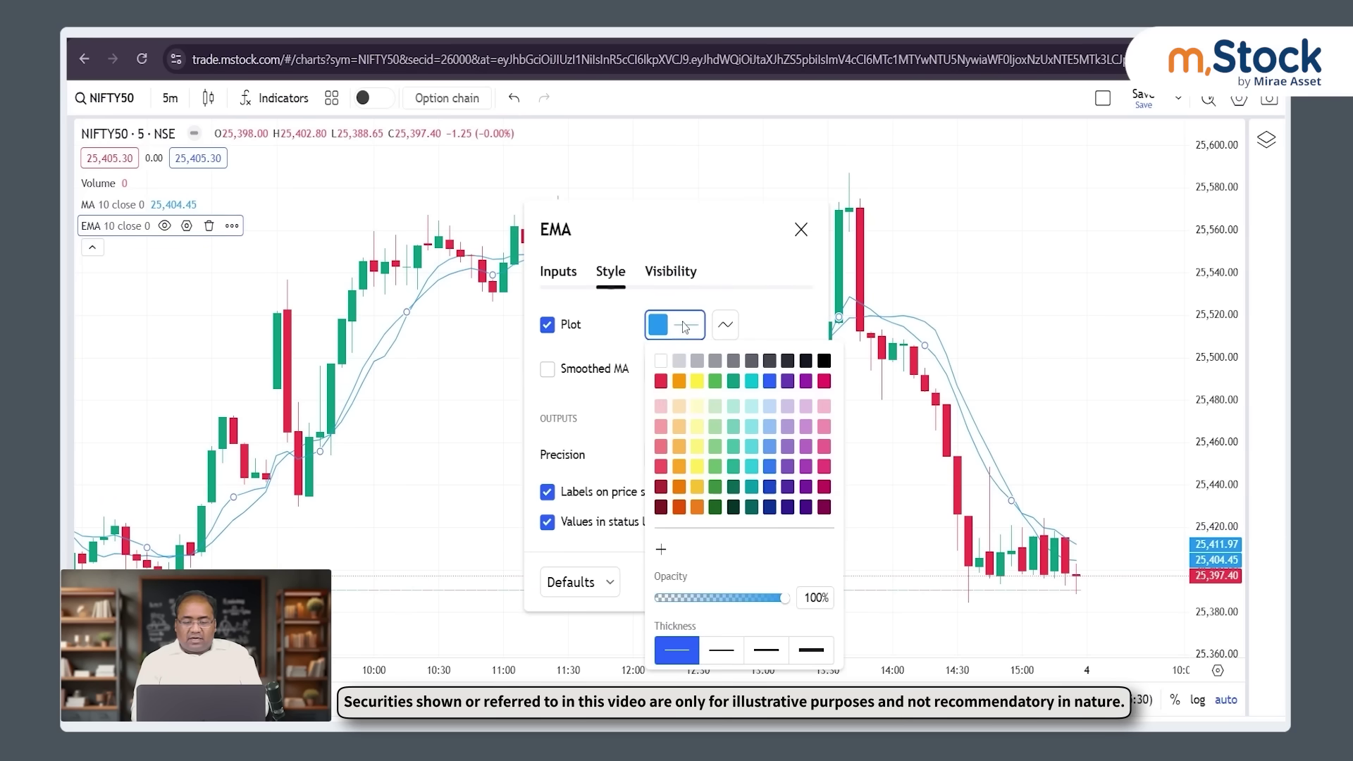
left_click(697, 507)
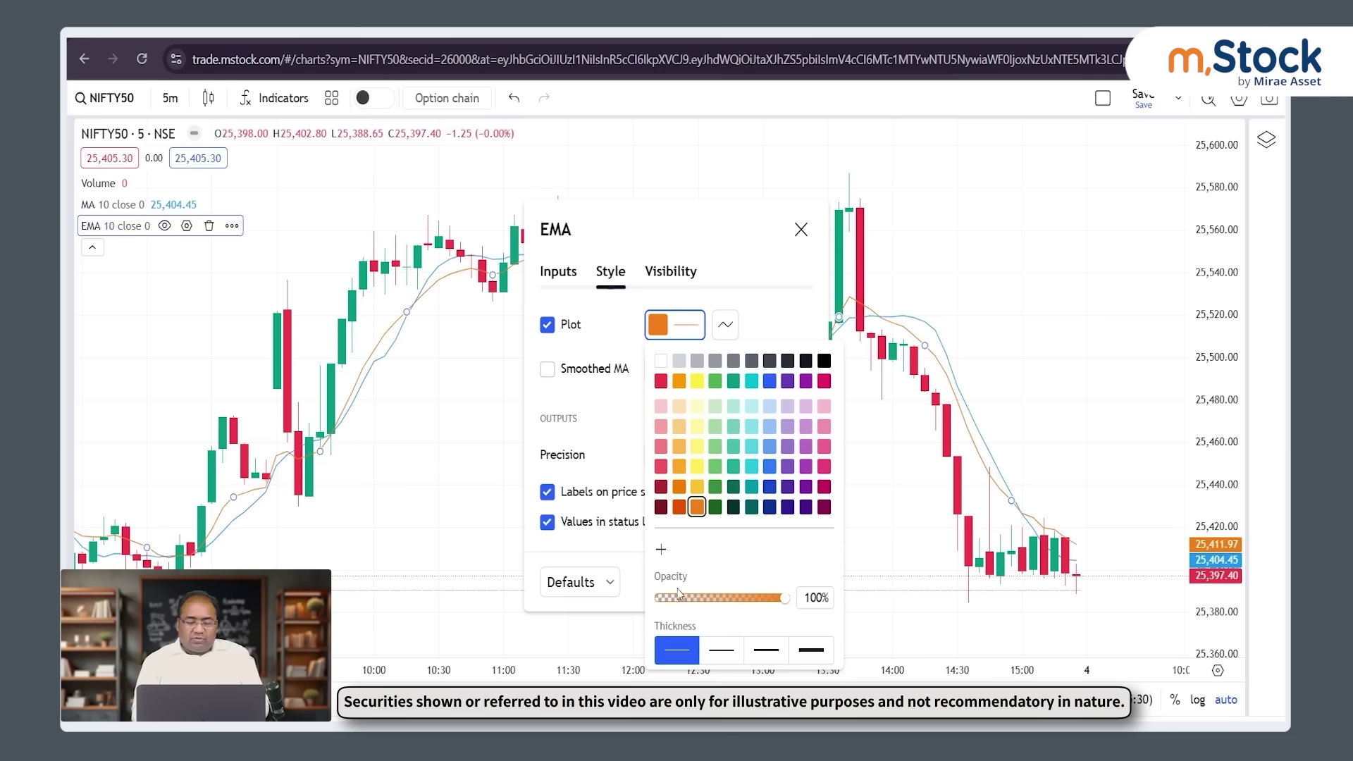
left_click(812, 650)
left_click(623, 468)
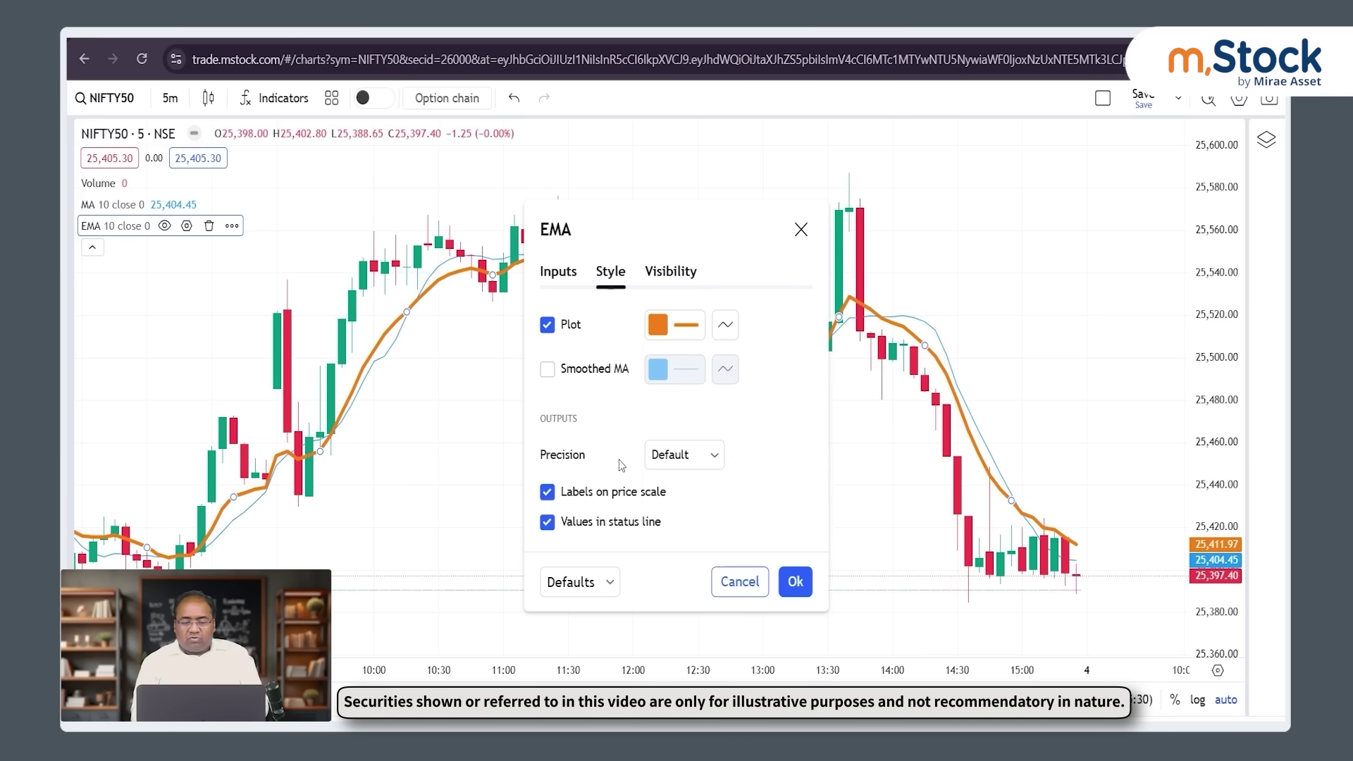
left_click(795, 582)
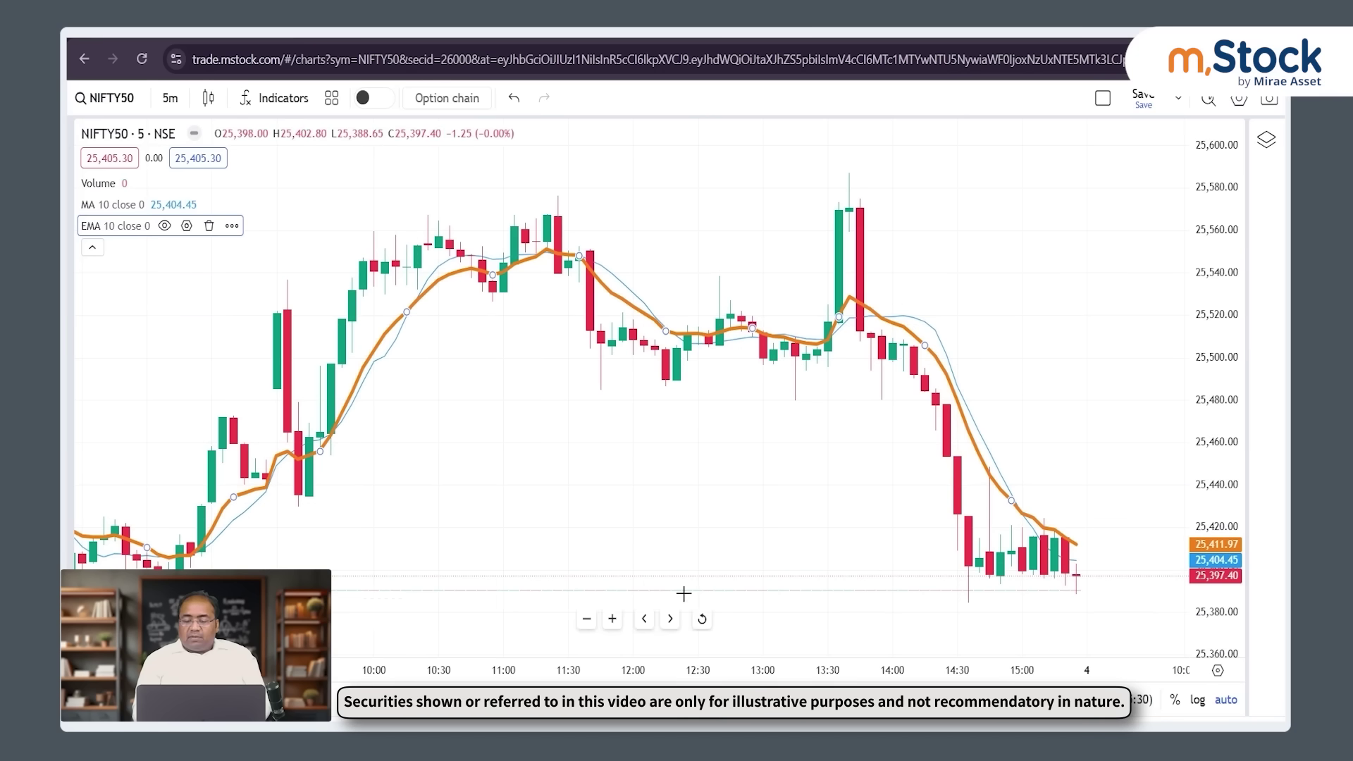
Zoom in and remove the 10-period simple moving average, leaving only the EMA, then reopen Indicators.
left_click(613, 619)
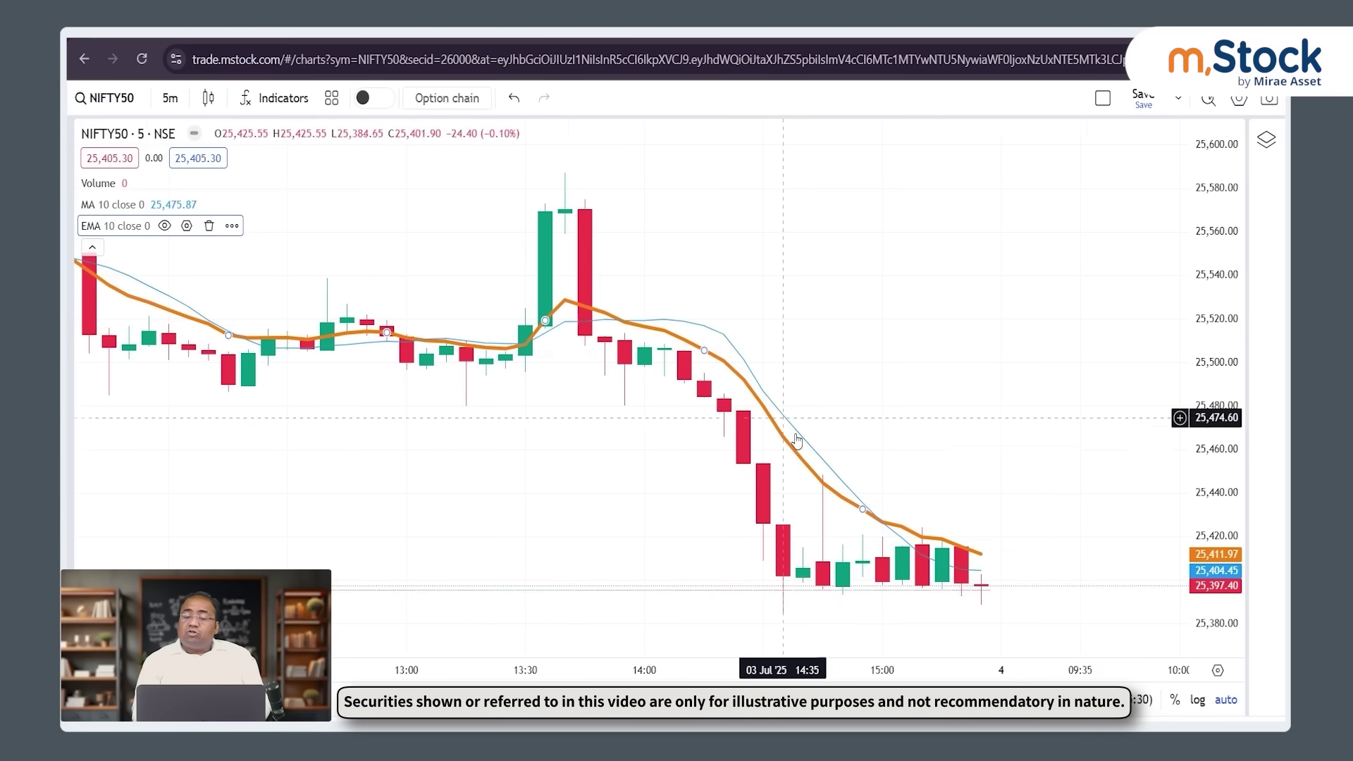
left_click(728, 346)
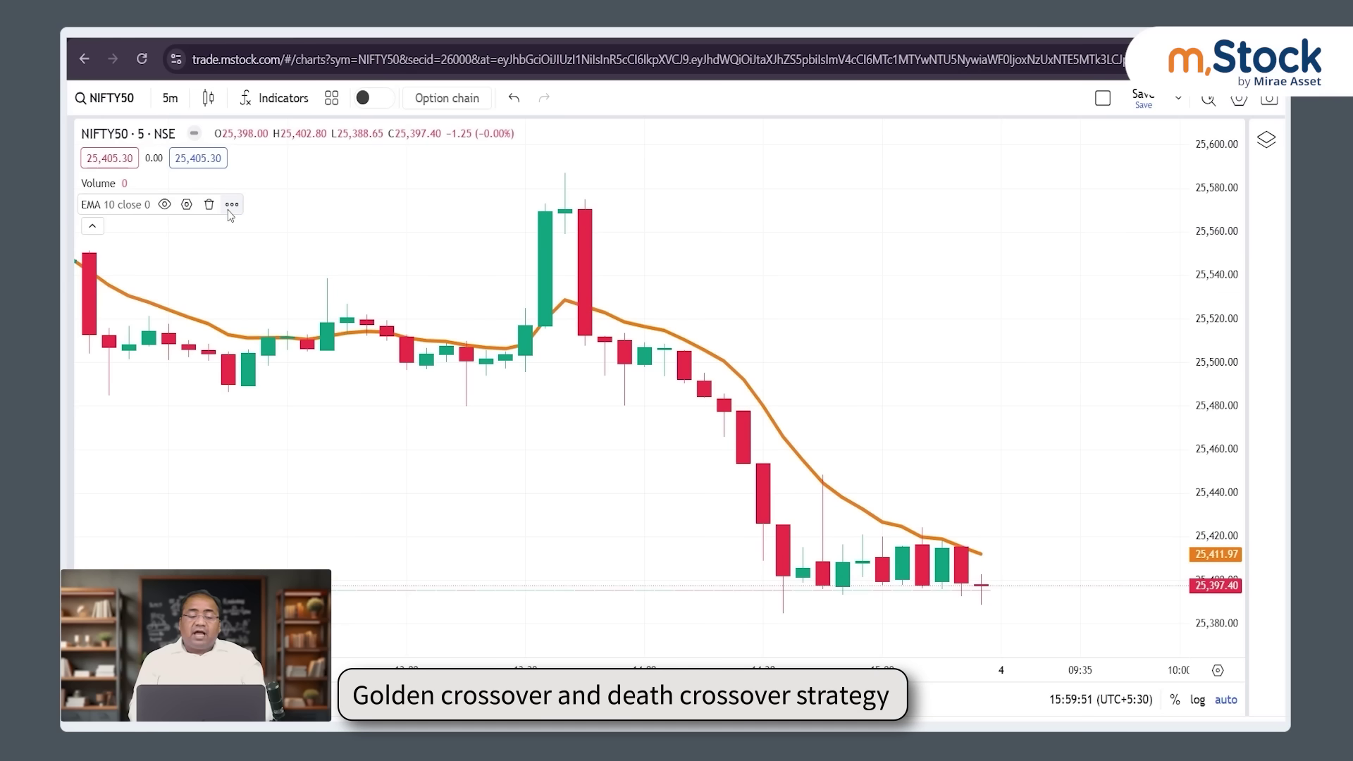
left_click(231, 205)
left_click(262, 237)
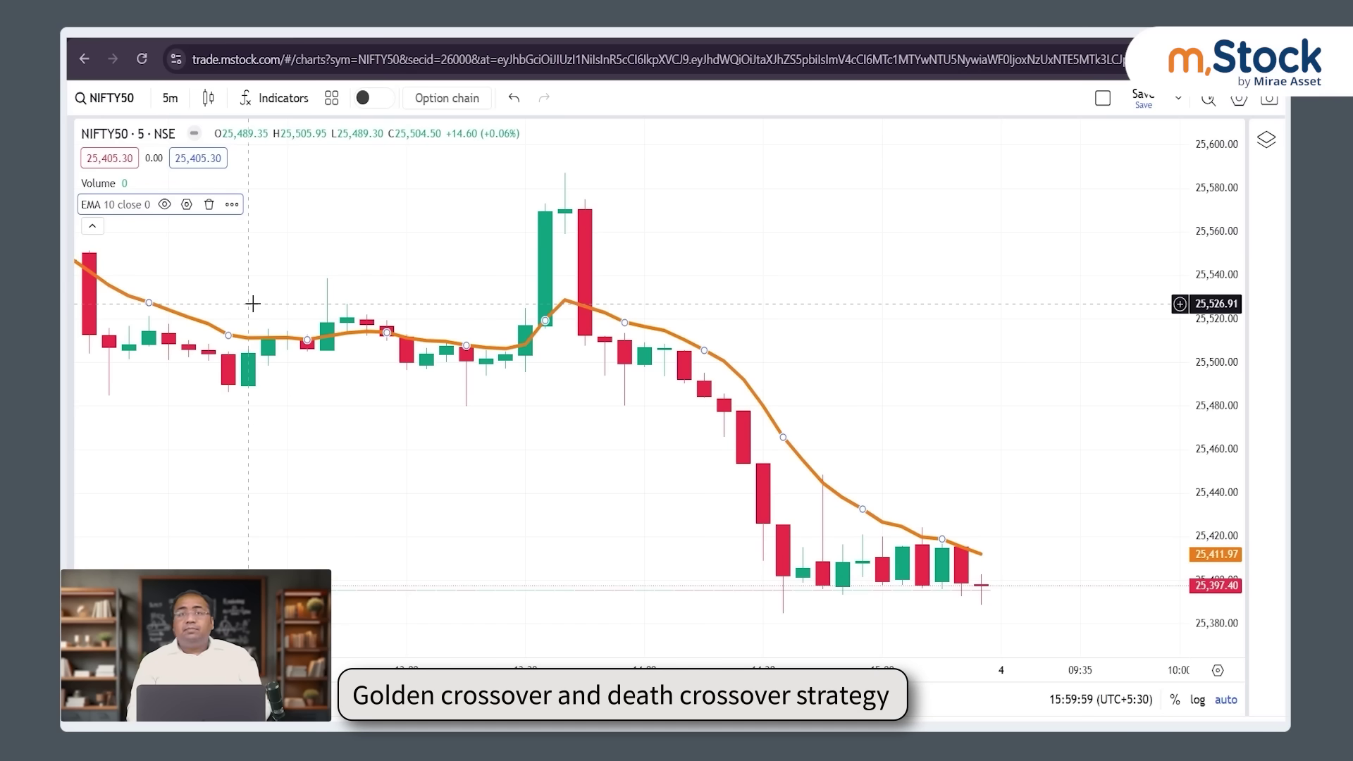
left_click(266, 95)
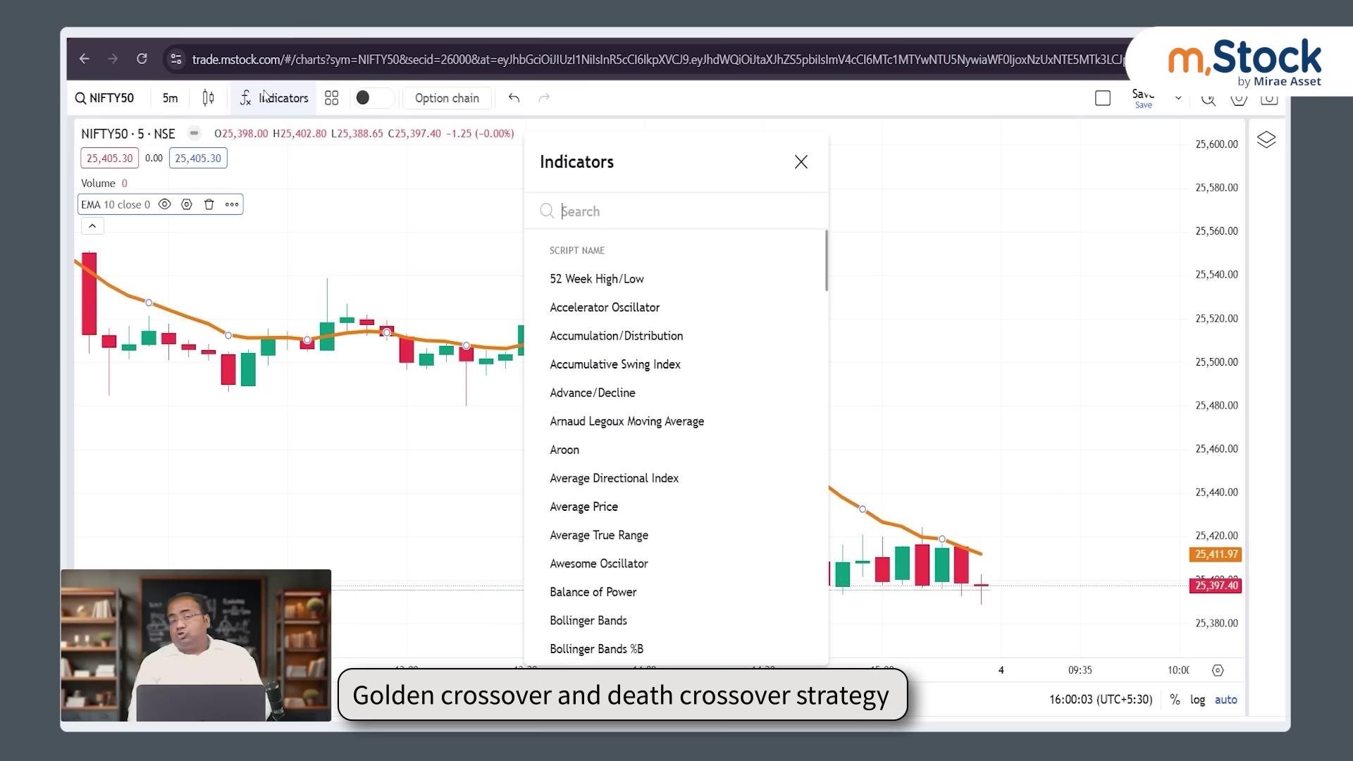
Search 'ema' and add Moving Average Exponential twice, giving two 9-period EMAs.
left_click(637, 218)
type("ema")
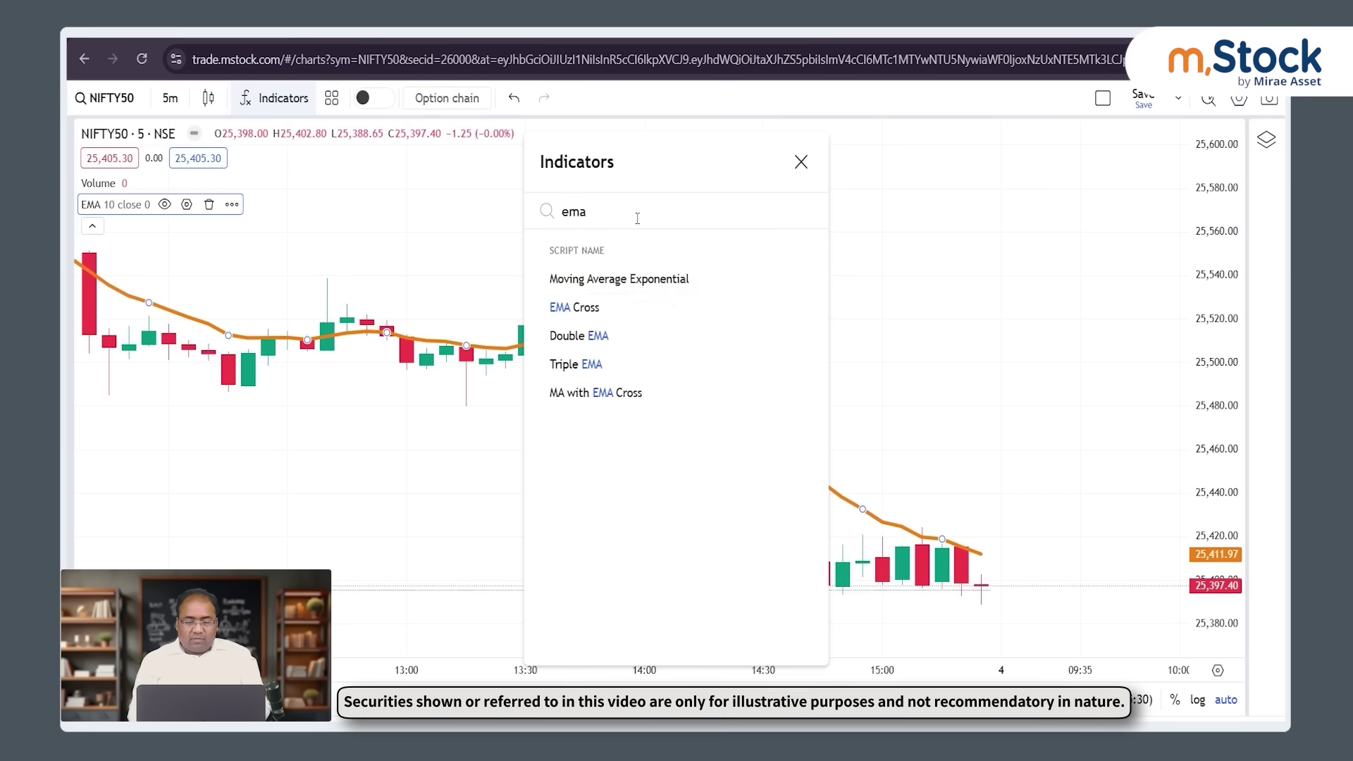
left_click(654, 277)
left_click(654, 277)
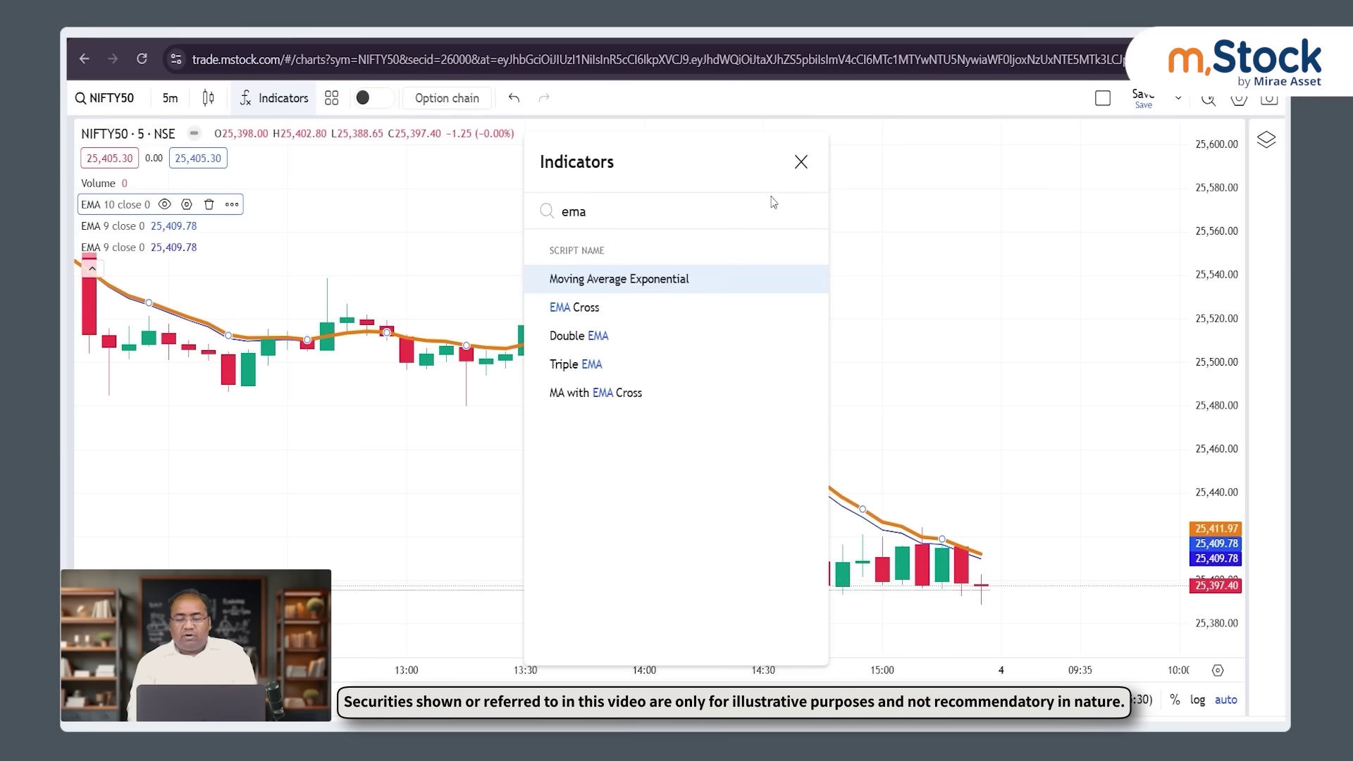
left_click(801, 162)
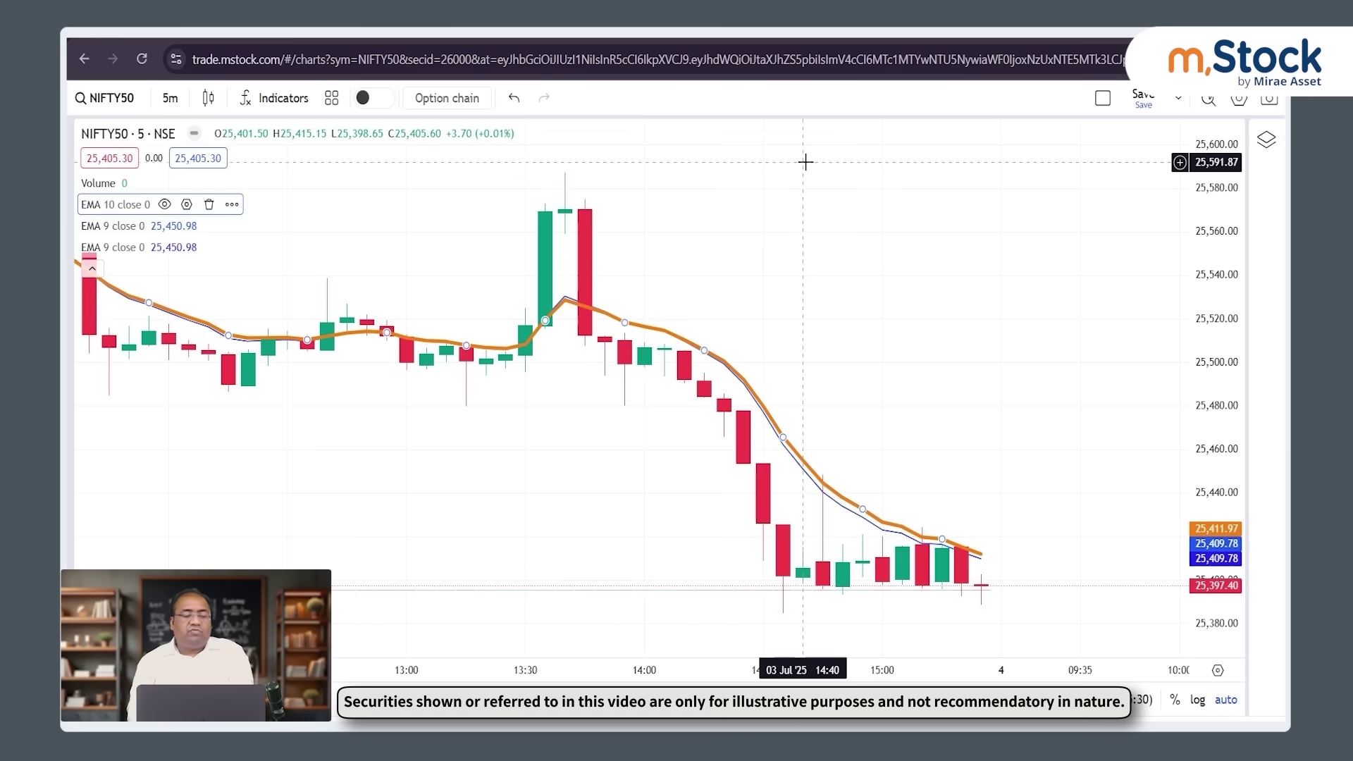
left_click(187, 205)
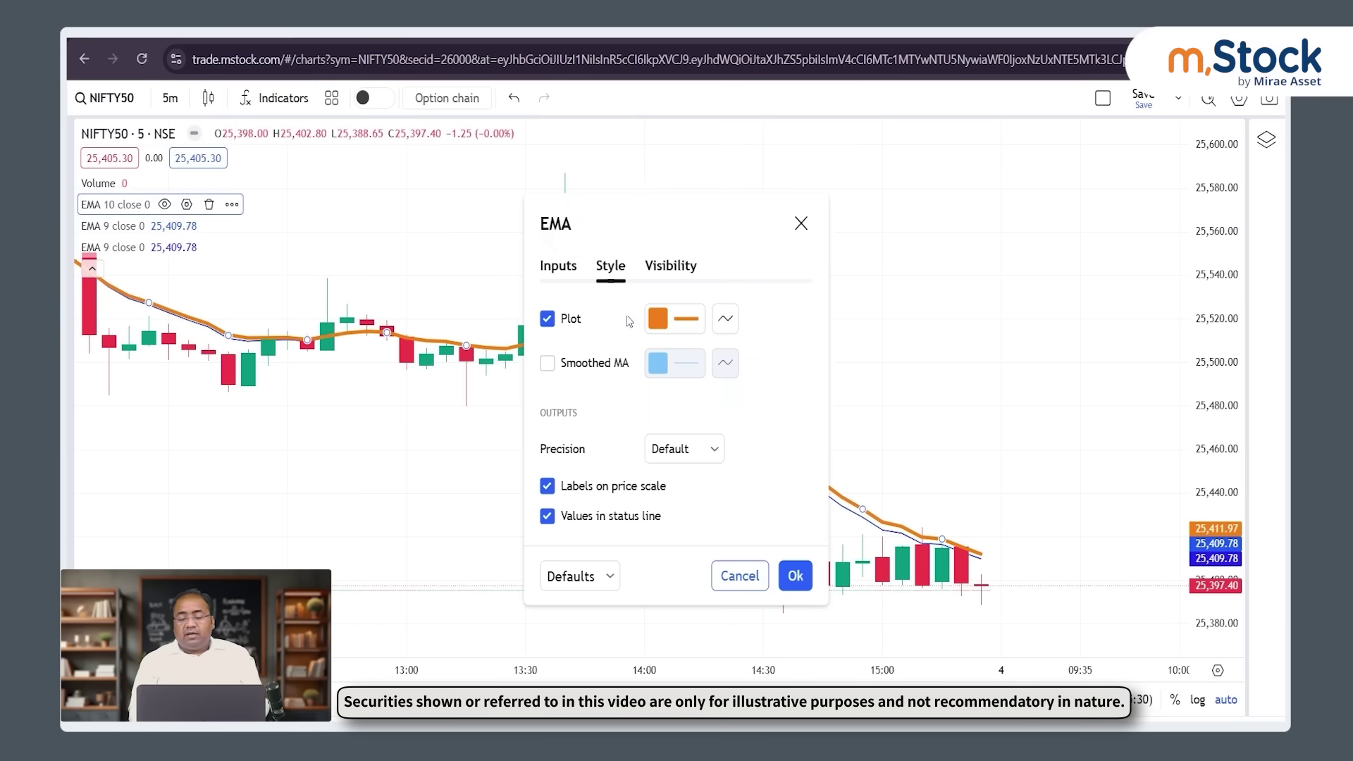
Change the orange EMA's length from 10 to 50.
left_click(558, 265)
double_click(680, 318)
type("50")
left_click(795, 575)
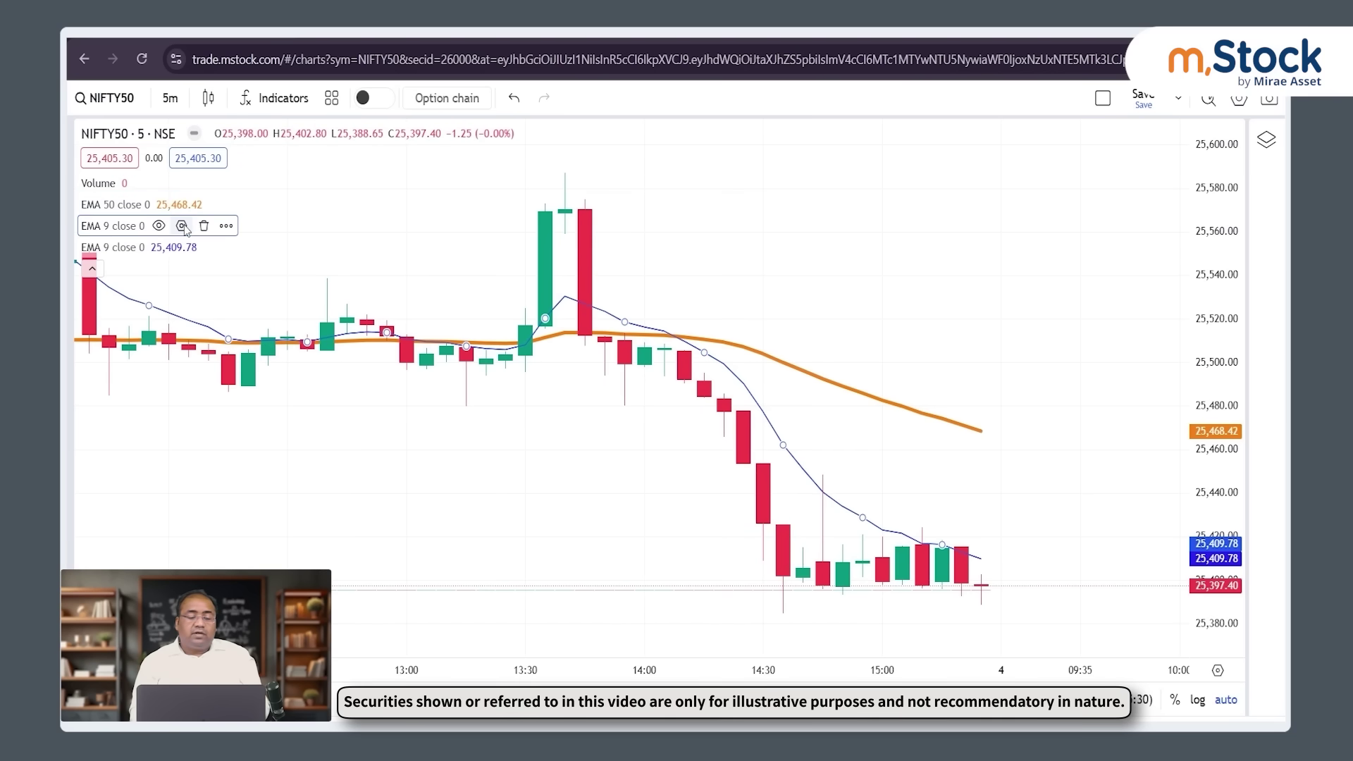
left_click(183, 227)
Turn one 9-period EMA into a 200-period EMA, also changing its smoothing length.
left_click(684, 325)
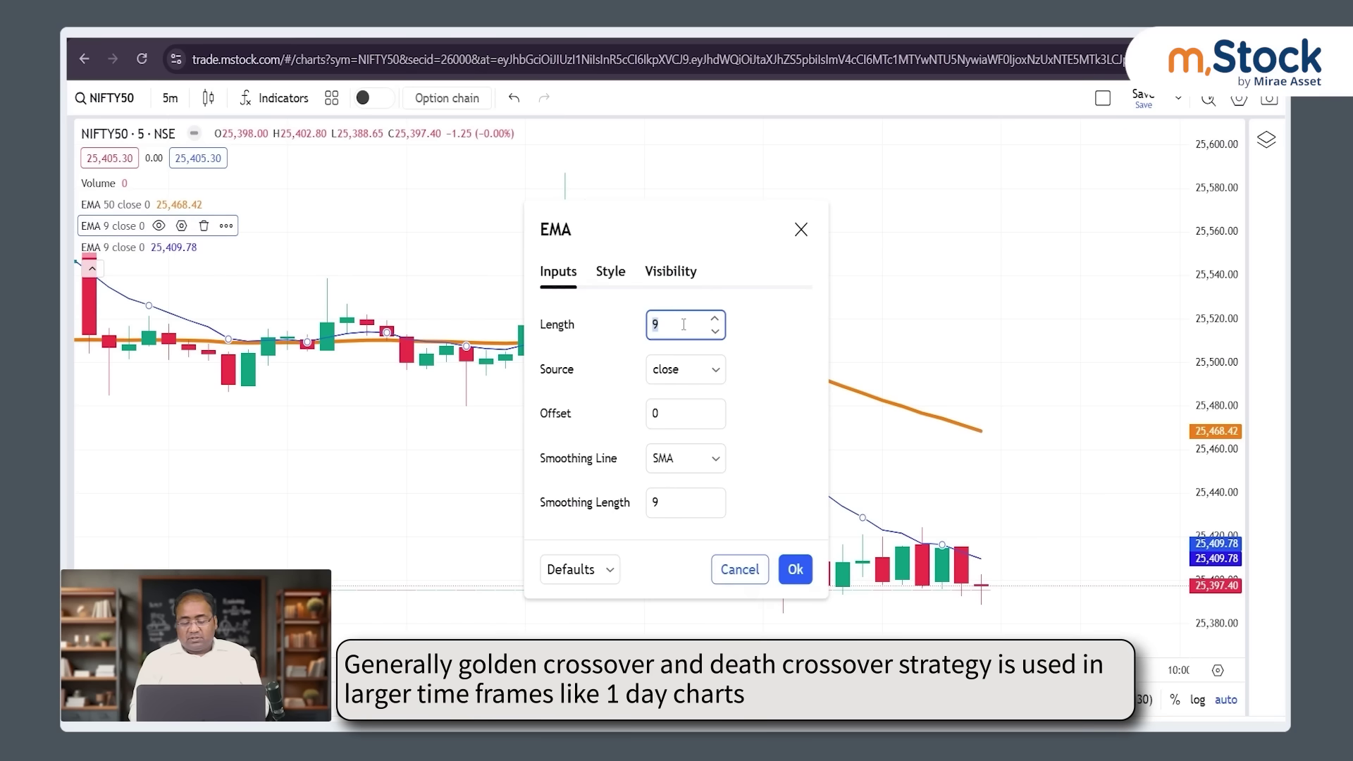
type("200")
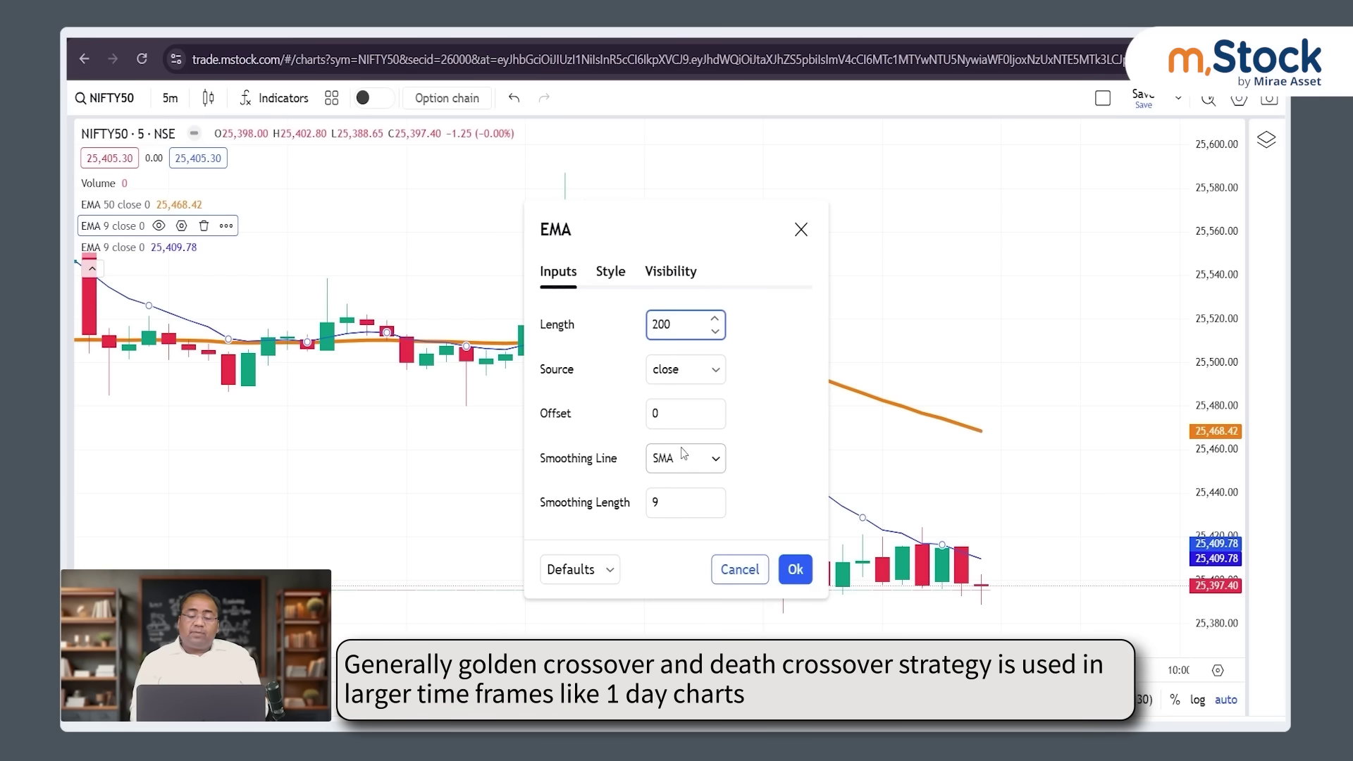
left_click(673, 504)
double_click(672, 508)
type("100")
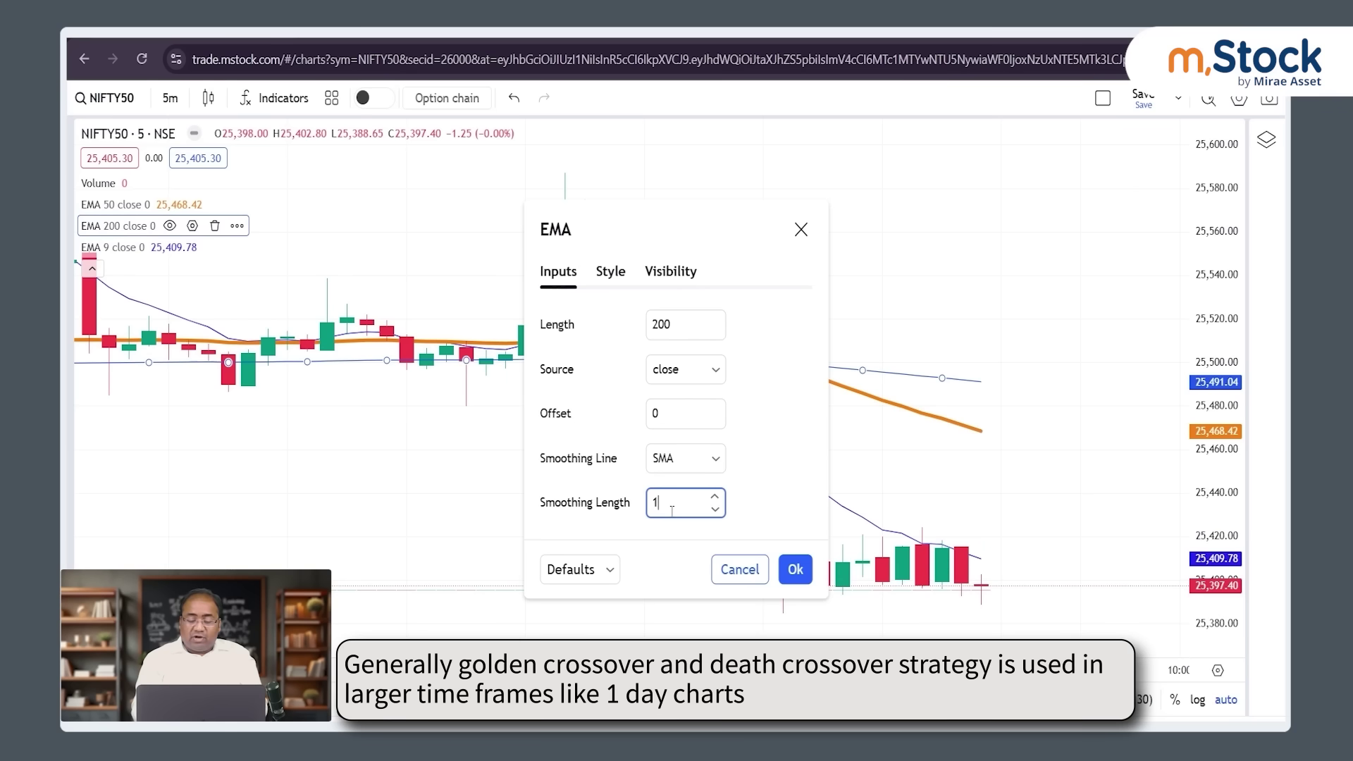
left_click(795, 570)
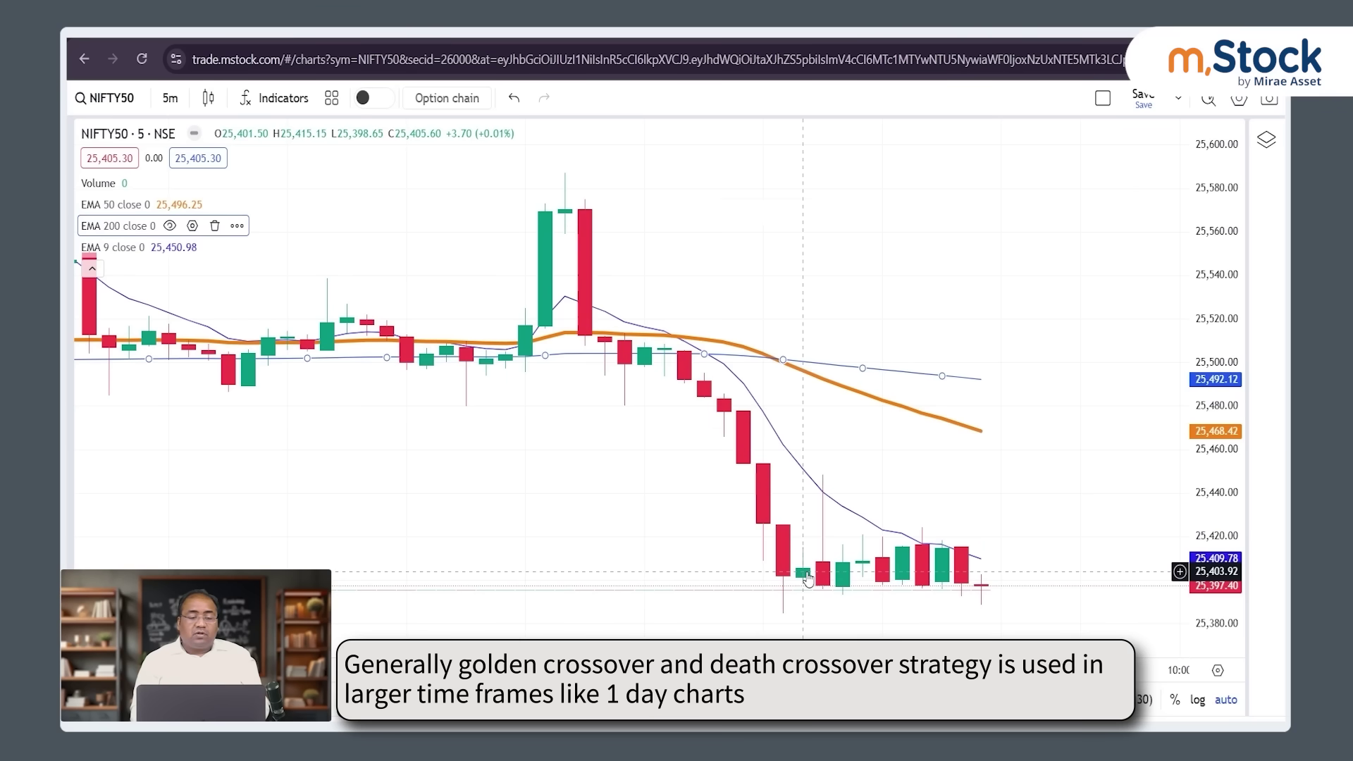
left_click(170, 98)
Switch to 1-day candles, pan back to late March and zoom out twice.
left_click(187, 596)
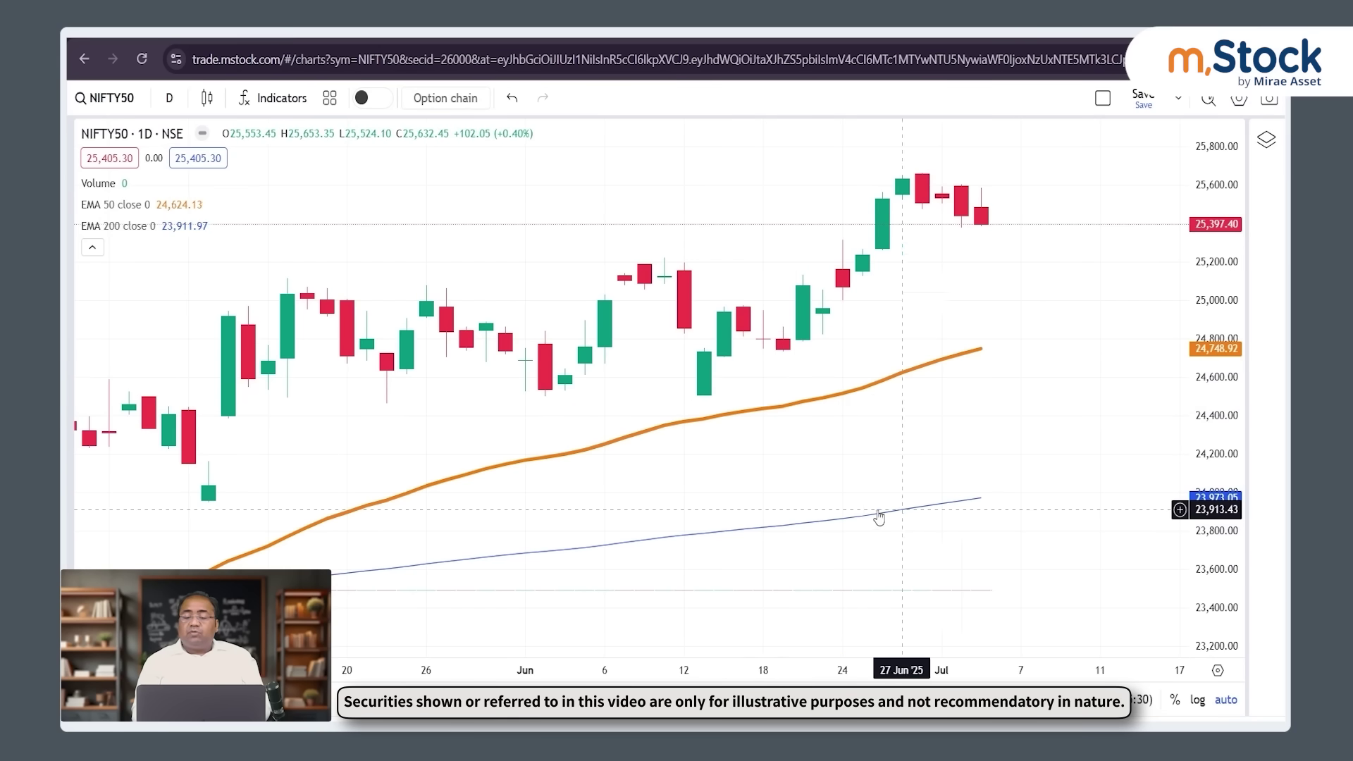
left_click_drag(656, 353, 1236, 259)
left_click_drag(749, 380, 839, 392)
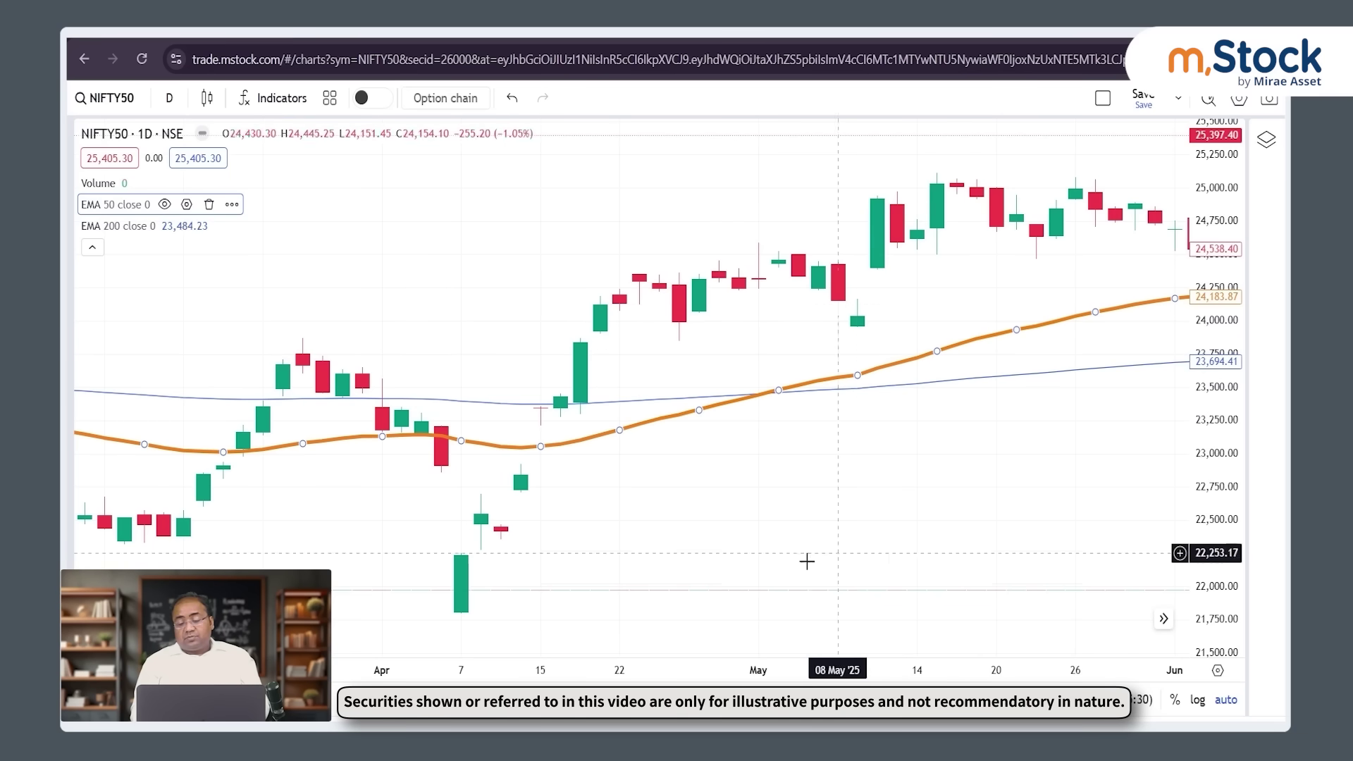
left_click(587, 619)
left_click(587, 619)
Zoom out and pan the daily chart back and forth to inspect the 50/200 EMA crossovers.
left_click(587, 620)
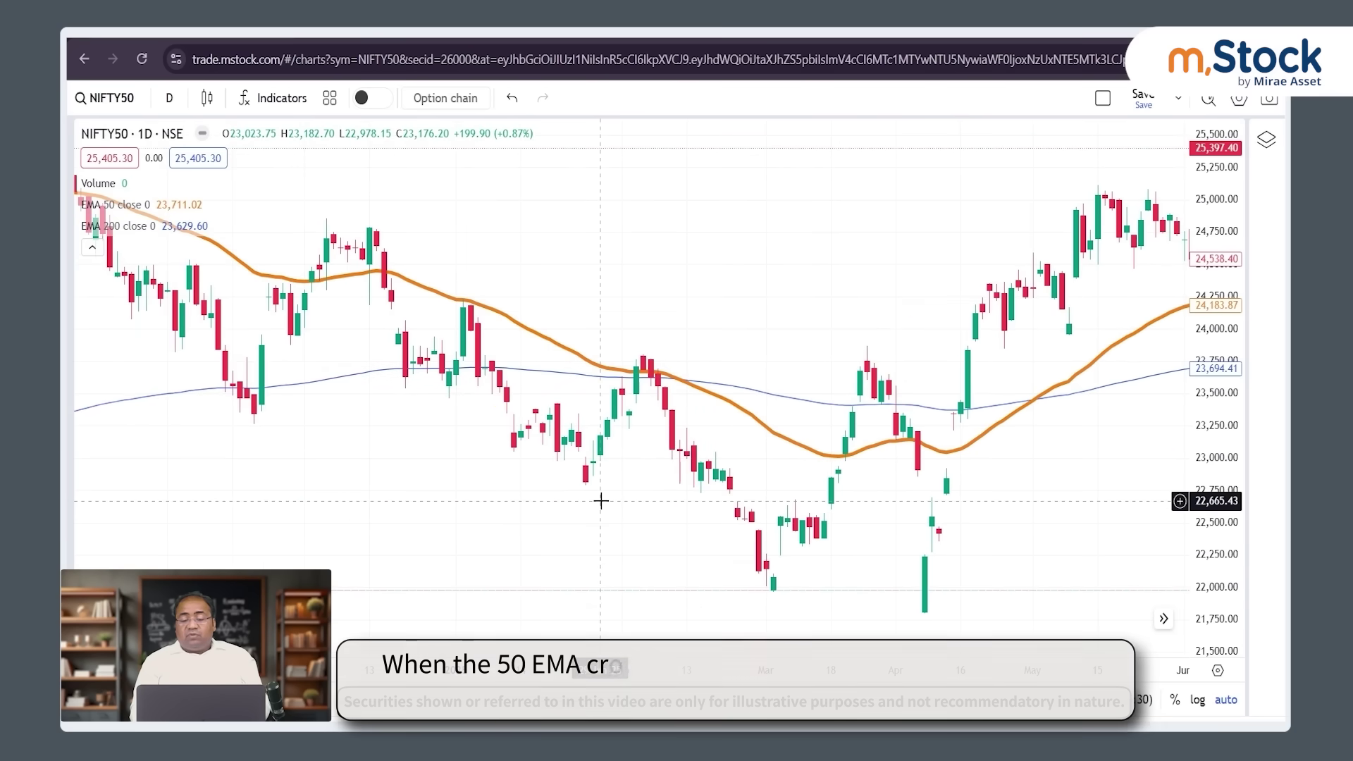
scroll(676, 349, "left", 5)
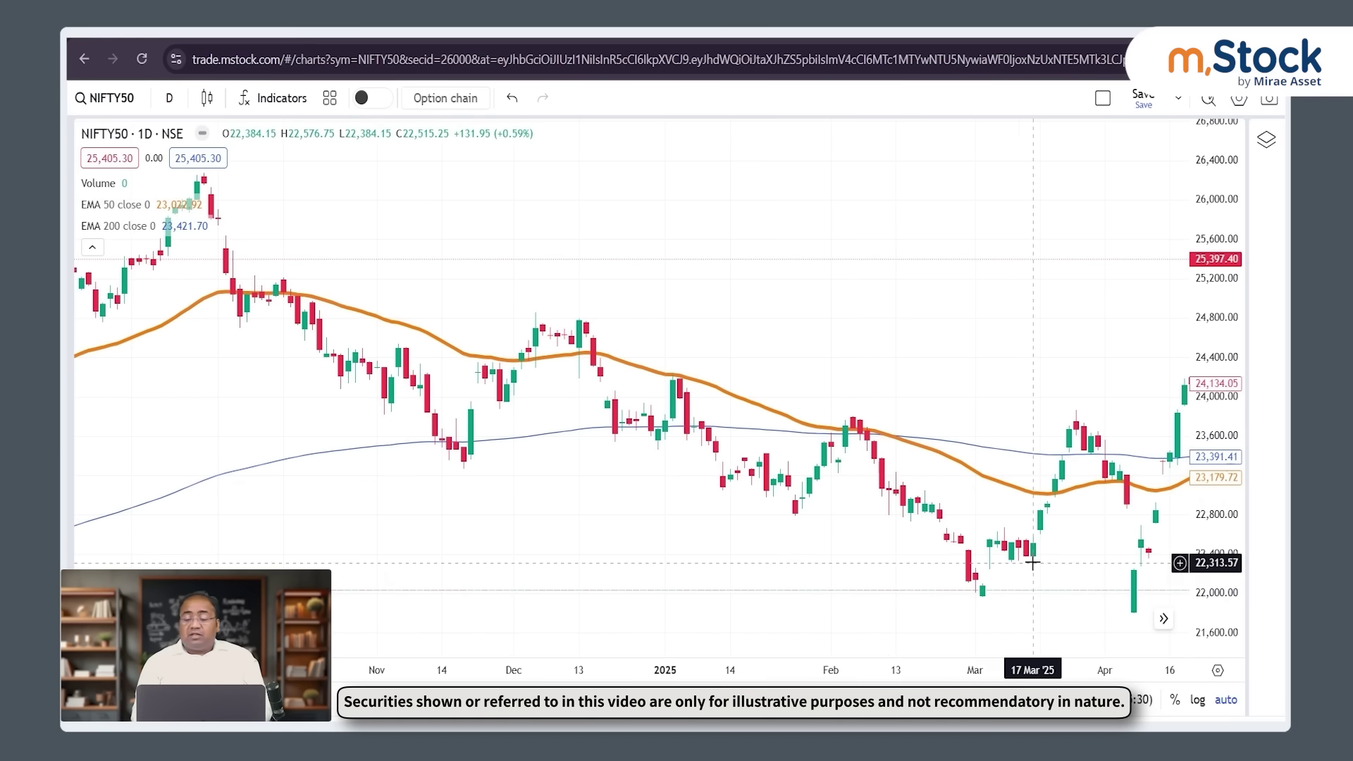
left_click_drag(1032, 562, 675, 497)
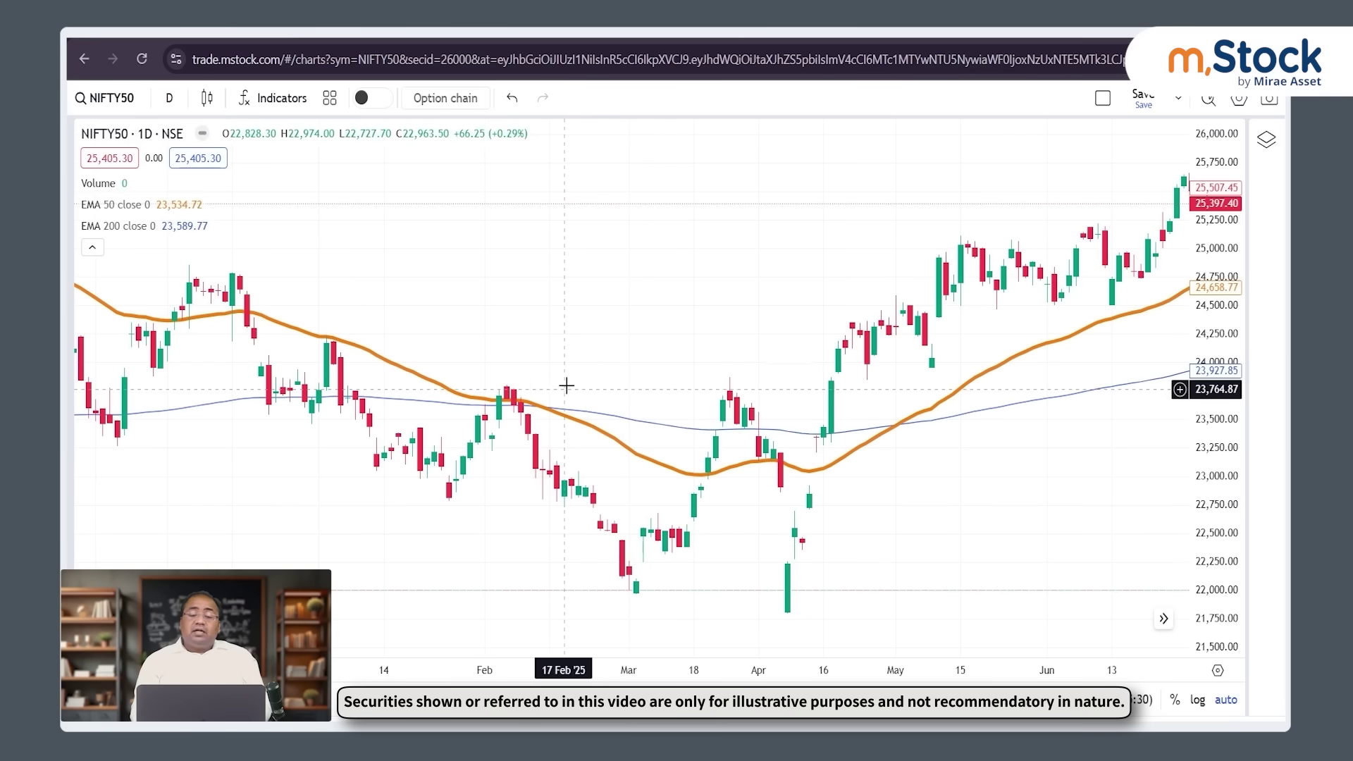
left_click_drag(625, 386, 787, 389)
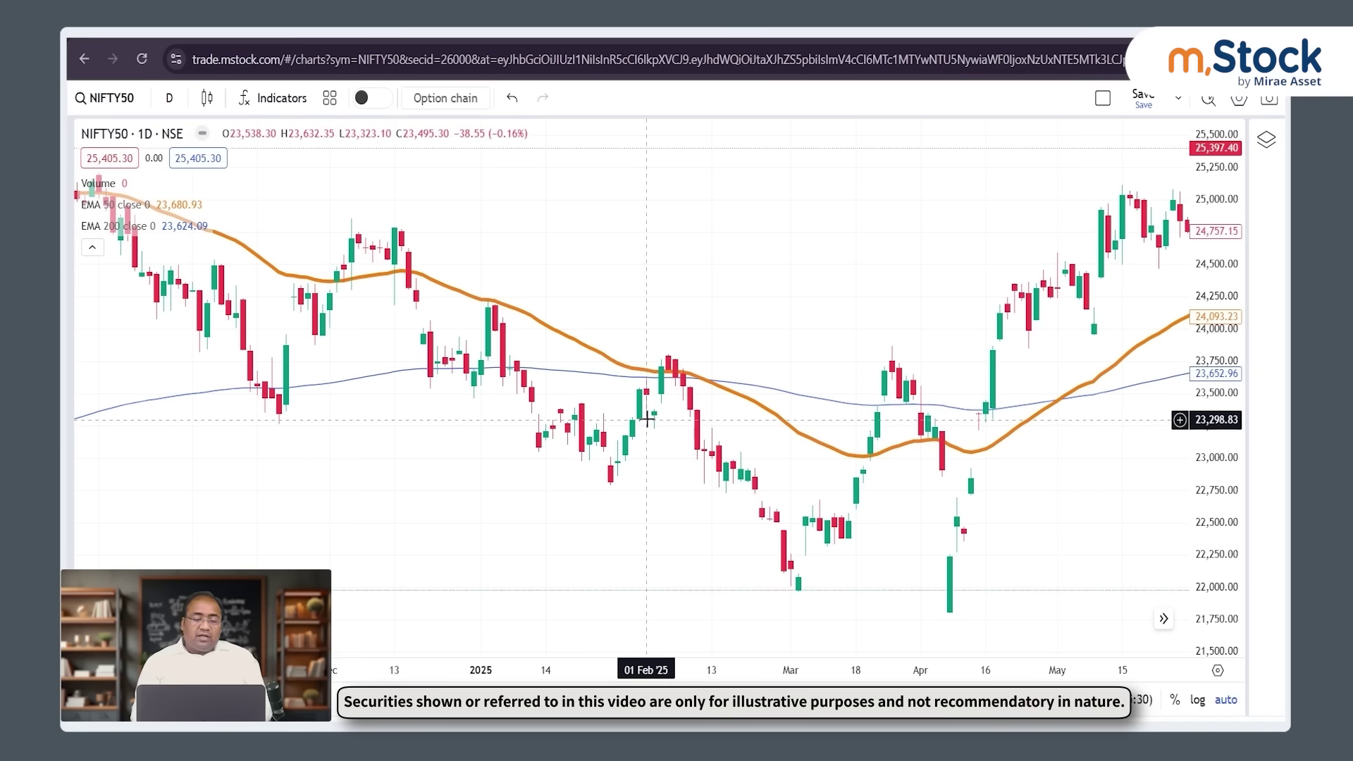
Switch the NIFTY50 chart to 5-minute candles and change the EMA 200's length to 20.
left_click(169, 99)
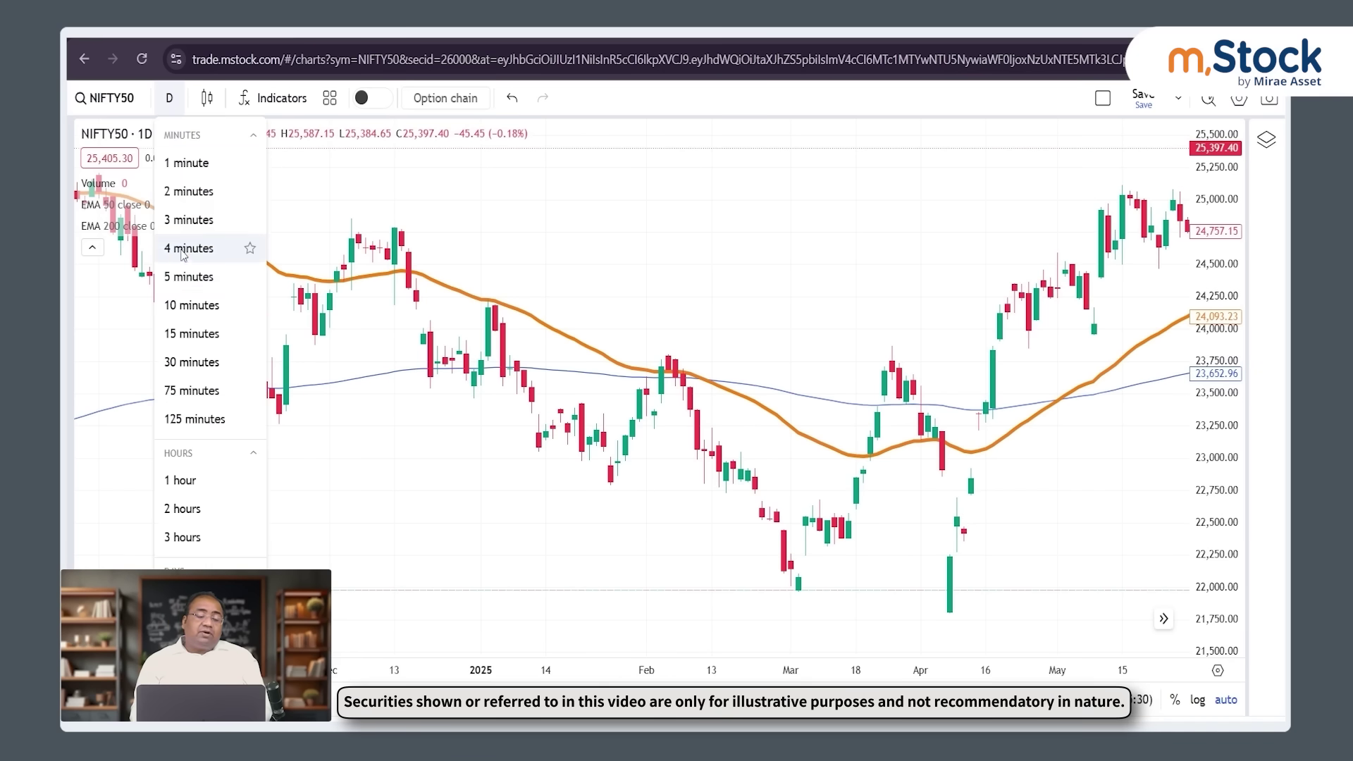
left_click(187, 276)
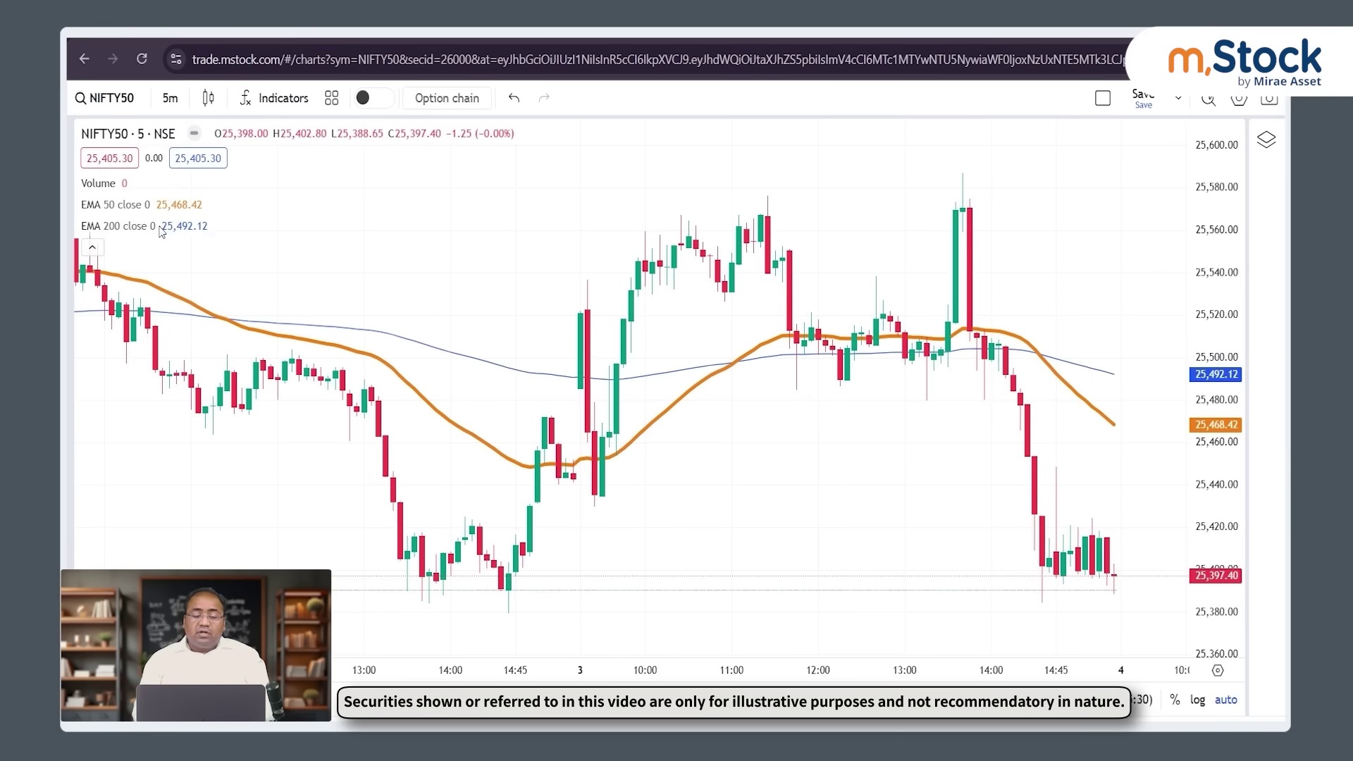
mouse_move(166, 226)
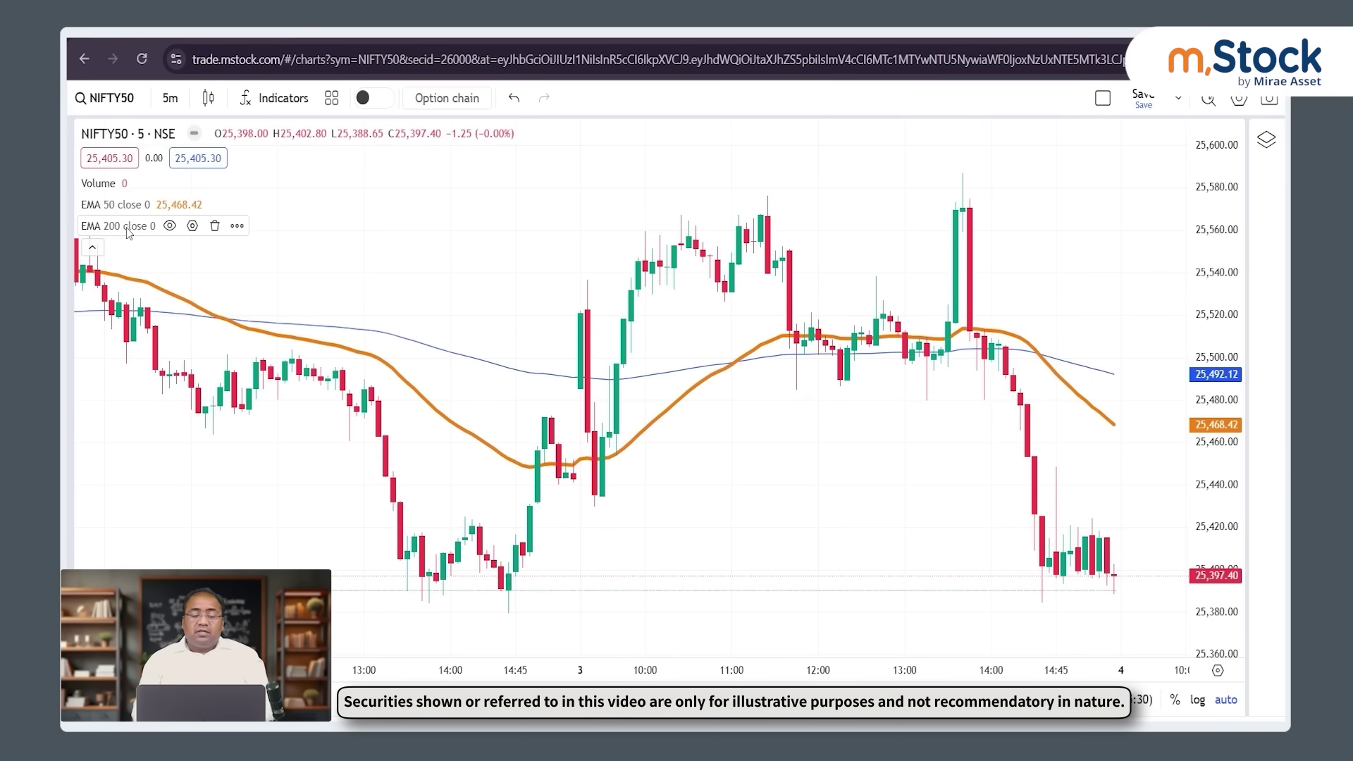
left_click(192, 227)
left_click(680, 326)
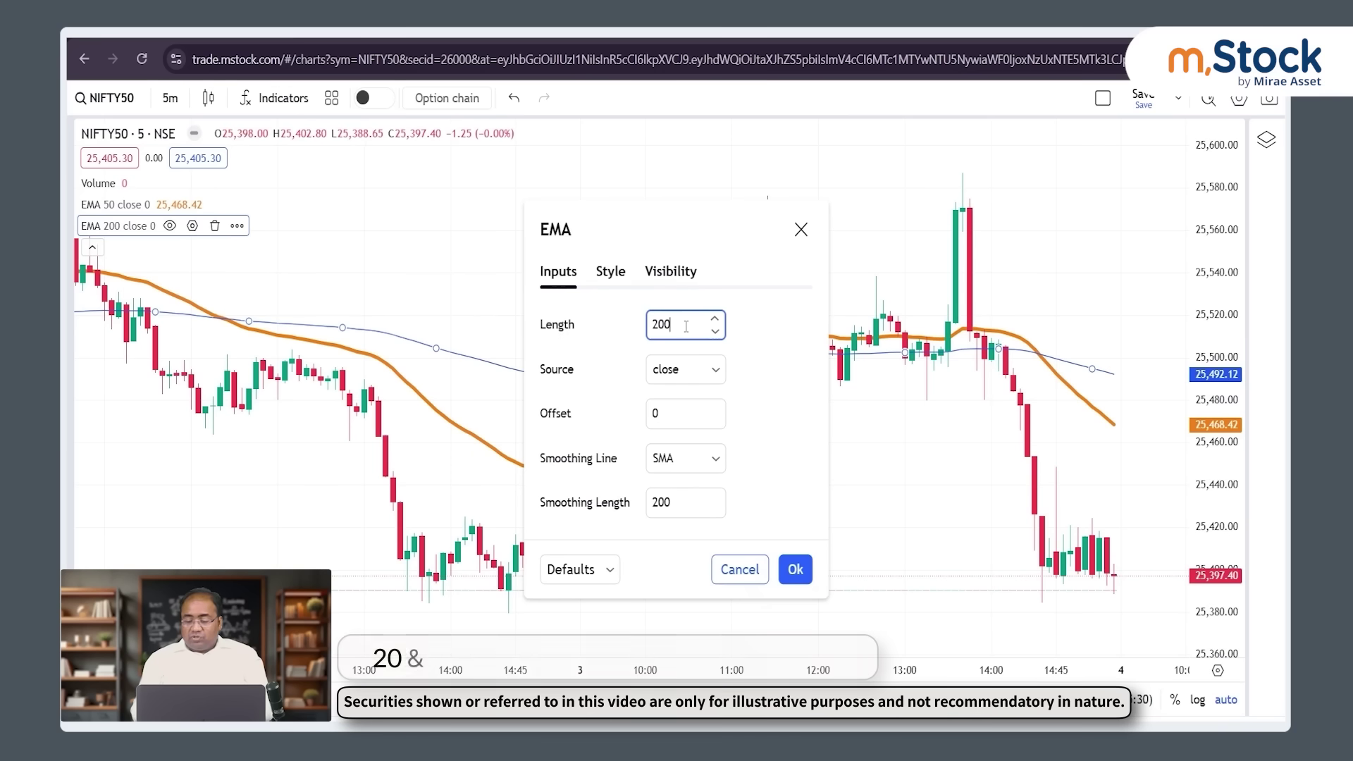
key("BackSpace")
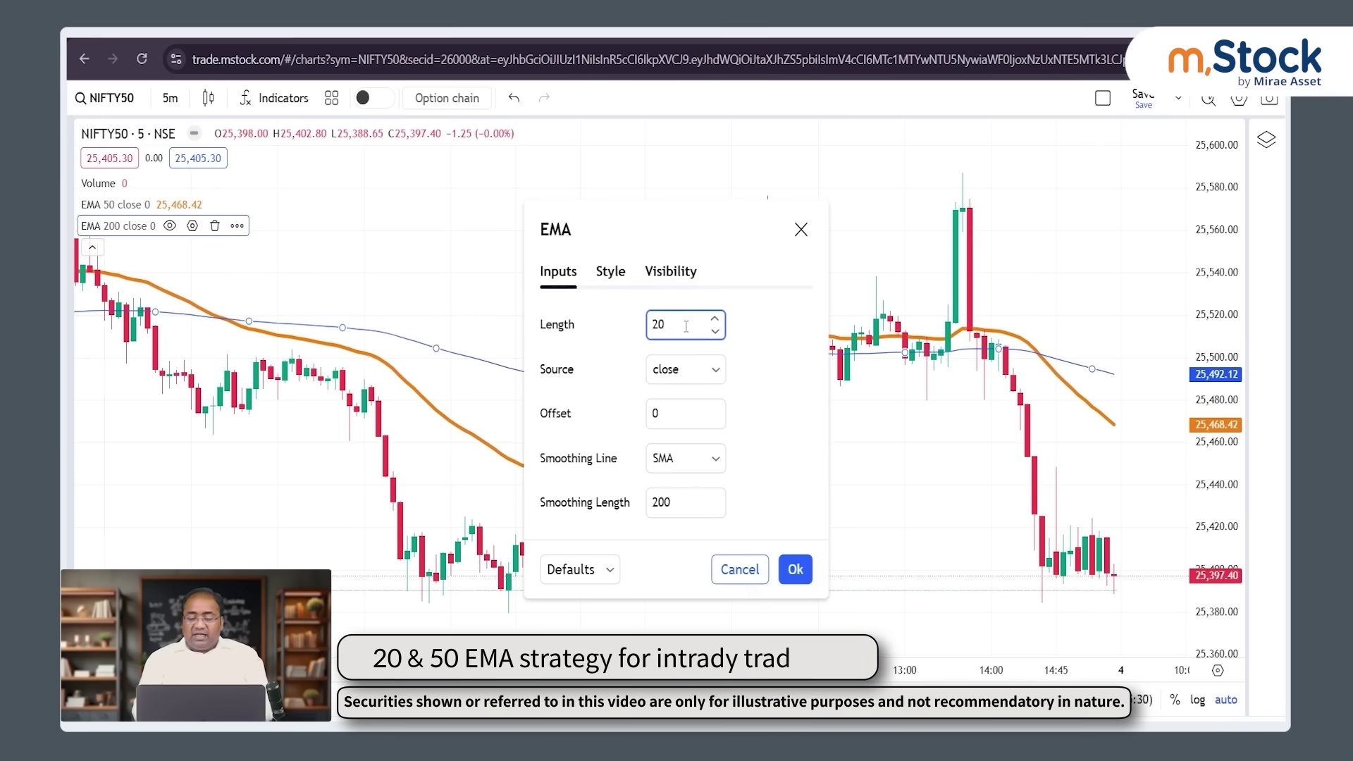
left_click(675, 504)
left_click(795, 569)
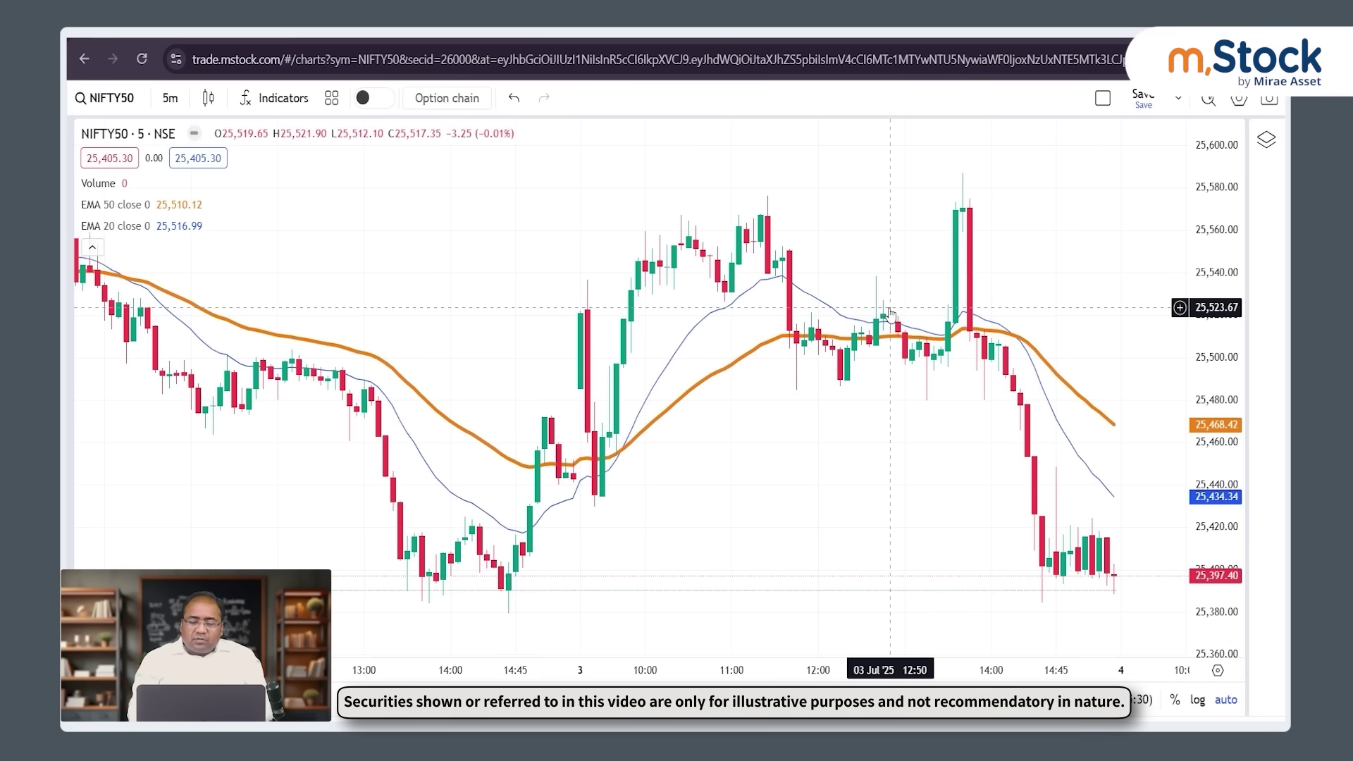
left_click_drag(698, 467, 941, 414)
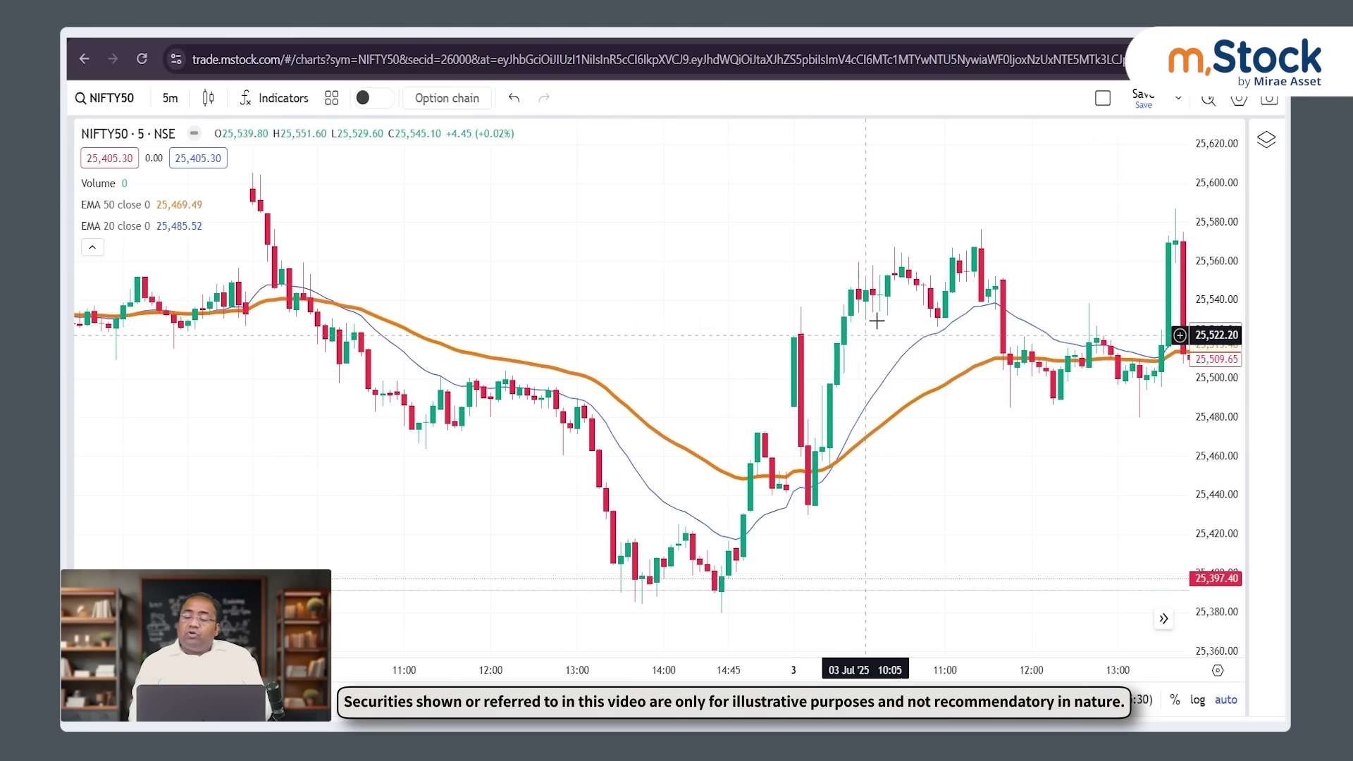
left_click_drag(965, 308, 835, 324)
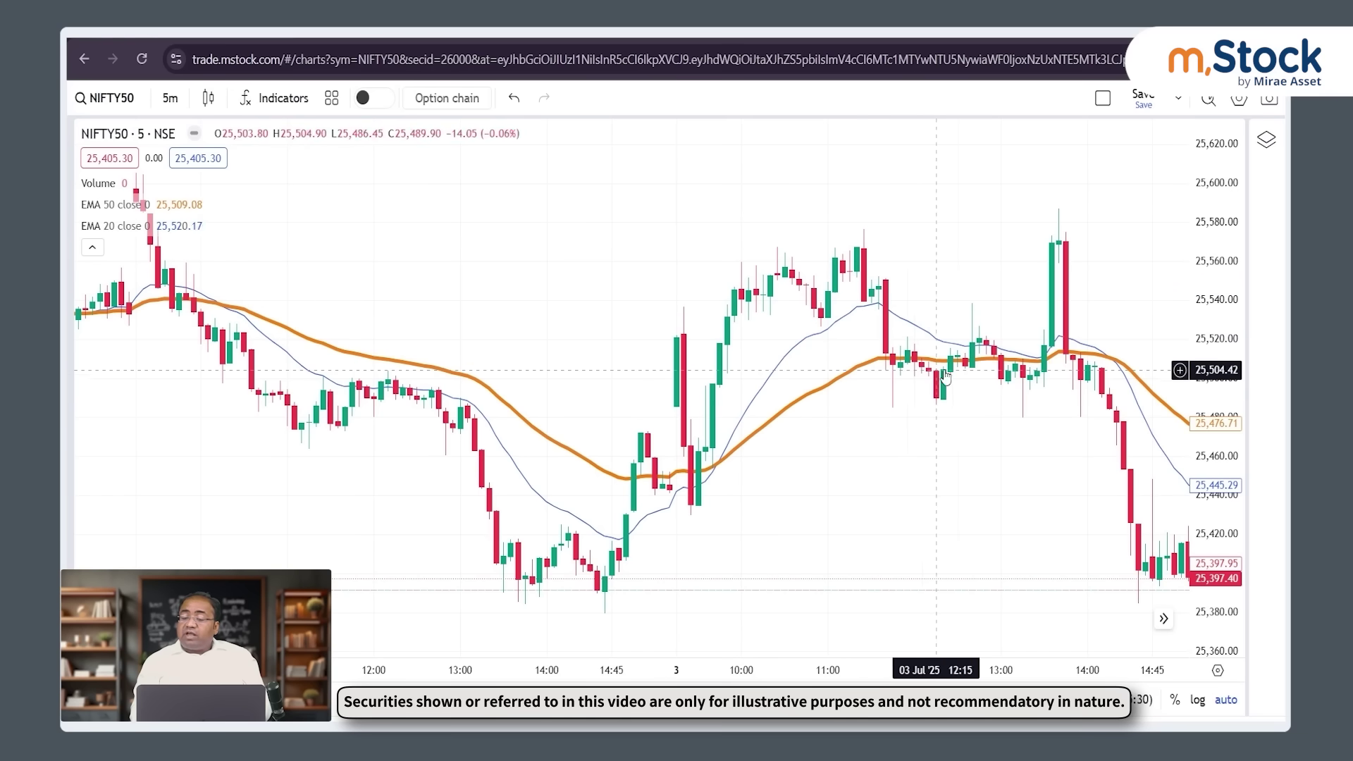
left_click_drag(1078, 373, 902, 328)
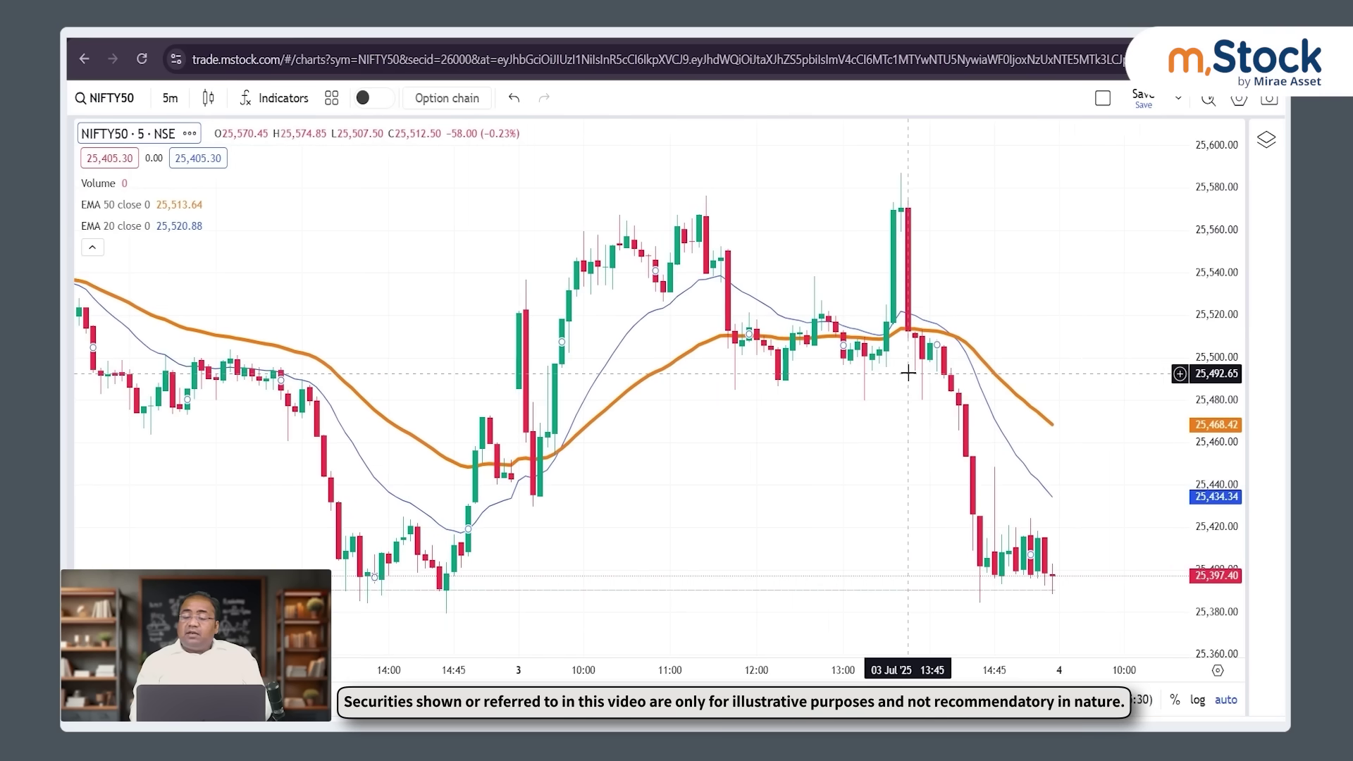